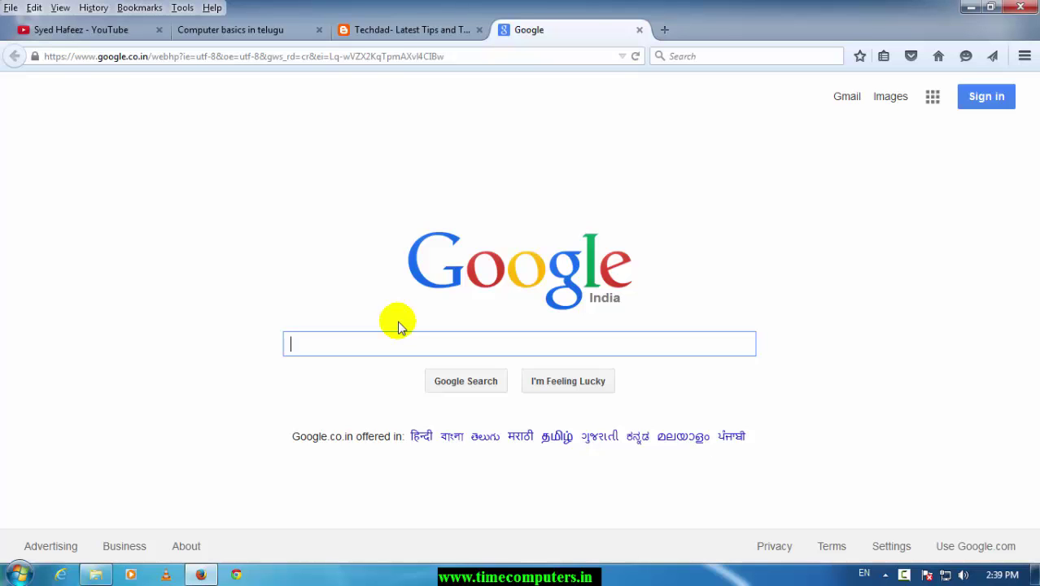
# - Search Google for 'onlinesbi' and open the Welcome to OnlineSBI result
pyautogui.write('onlines')
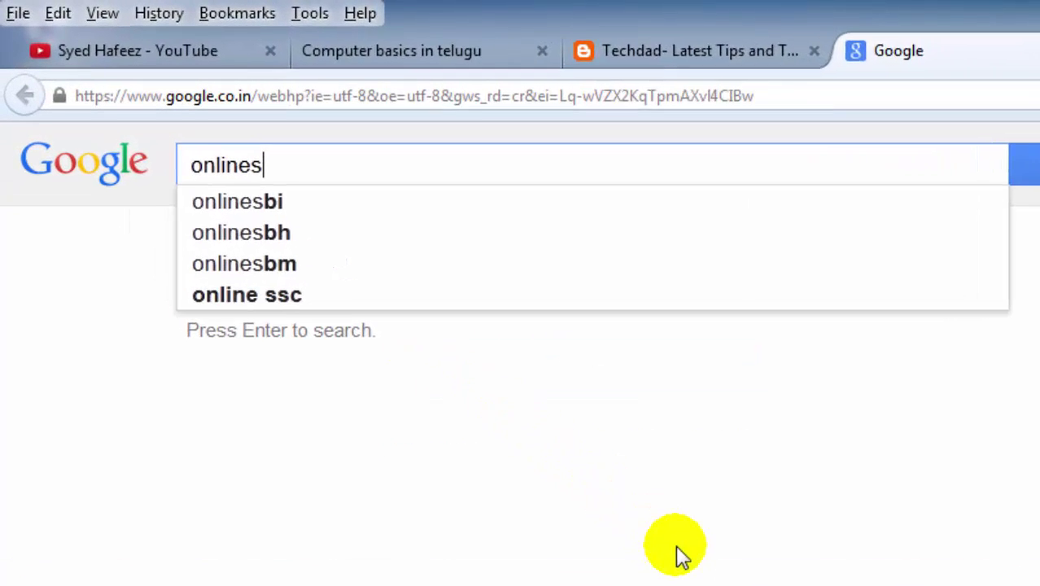
pyautogui.write('bi')
pyautogui.press('Return')
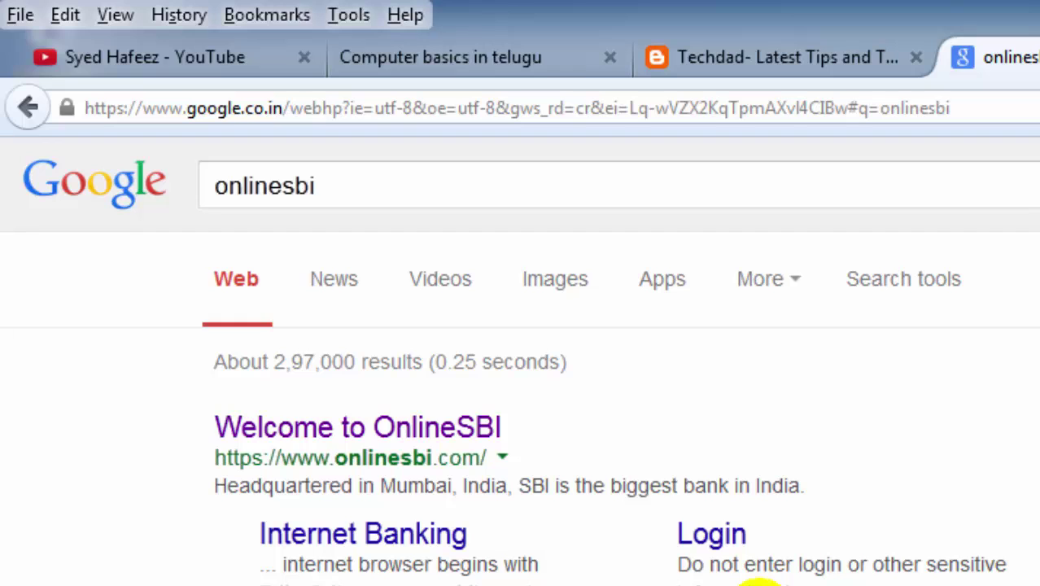
pyautogui.click(432, 431)
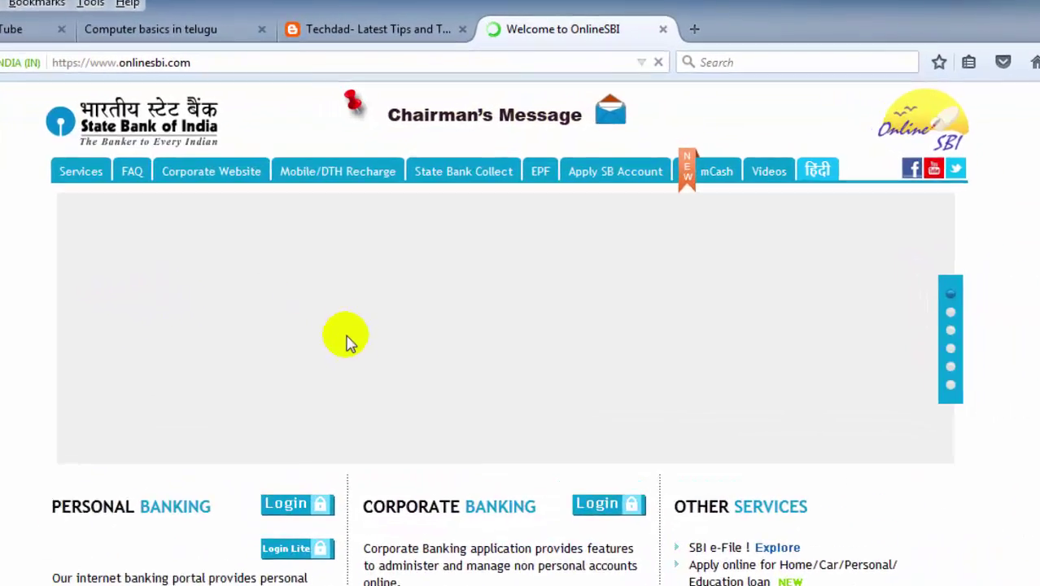
# - Choose Apply SB Account > for Resident Individuals > Regular SB Account
pyautogui.moveTo(623, 176)
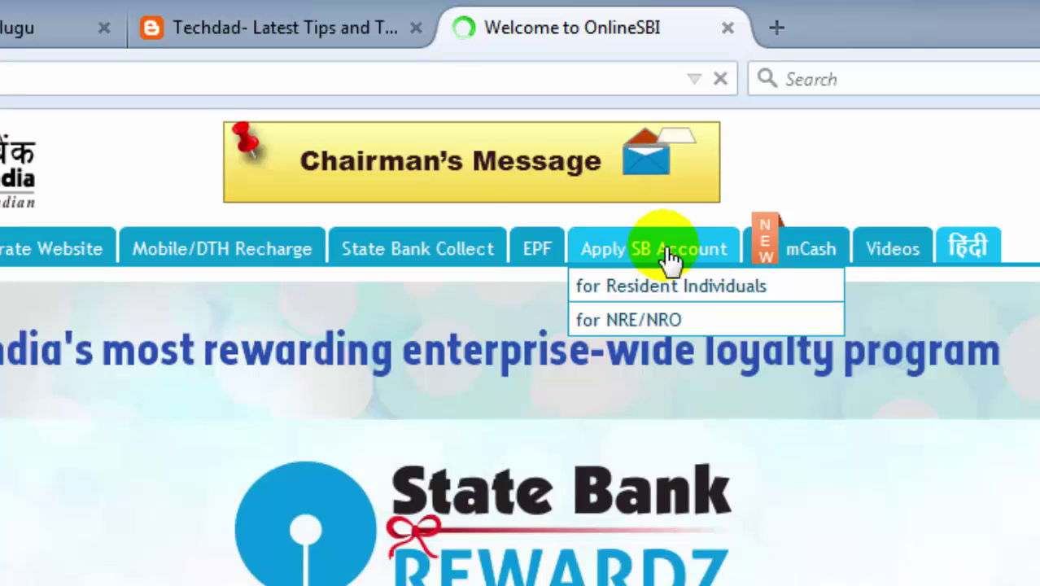
pyautogui.moveTo(680, 293)
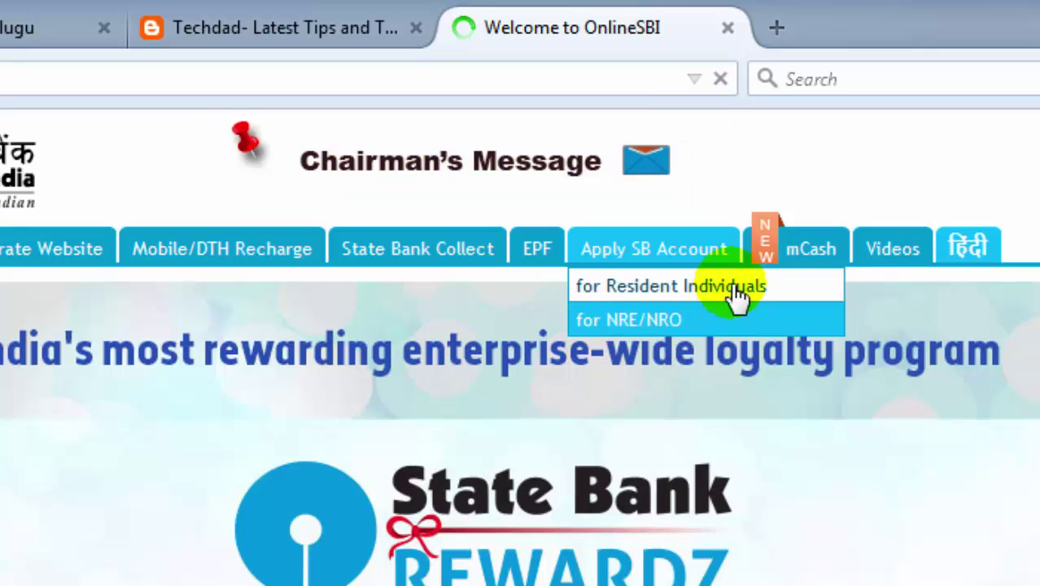
pyautogui.moveTo(748, 289)
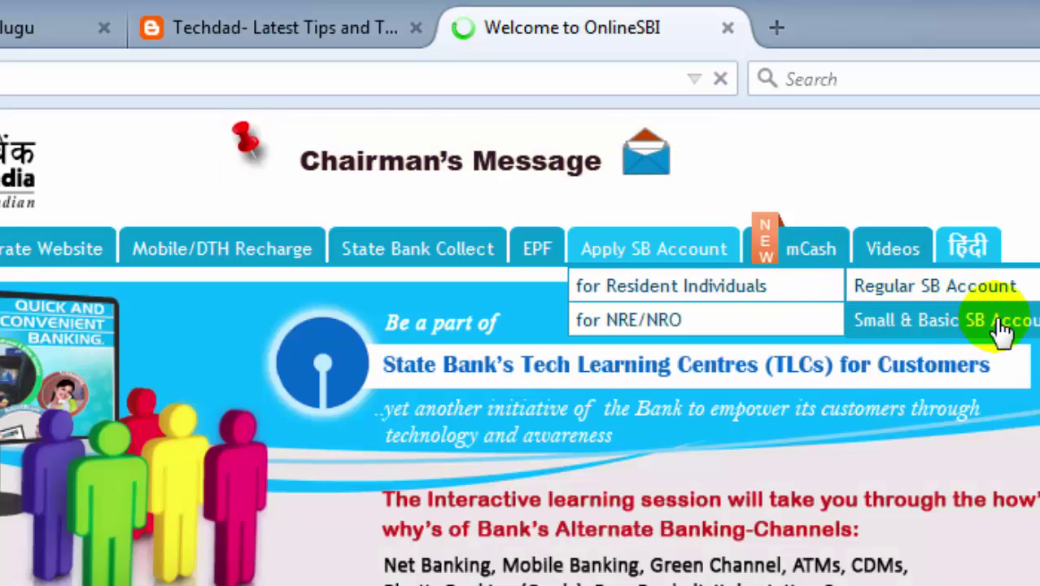
pyautogui.click(945, 283)
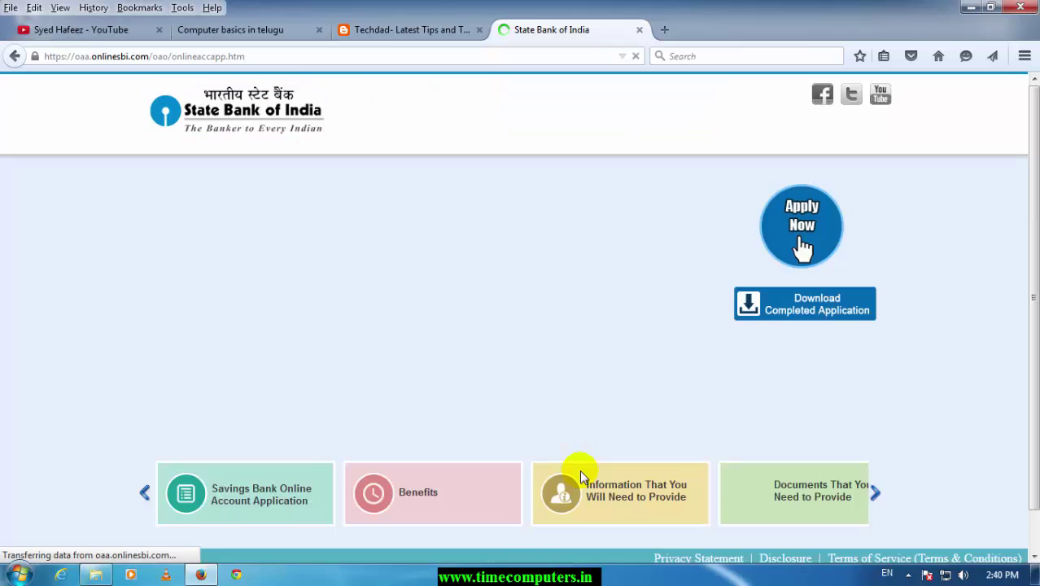
# - Use Apply Now, then Start New to begin a fresh Customer Information form
pyautogui.click(801, 230)
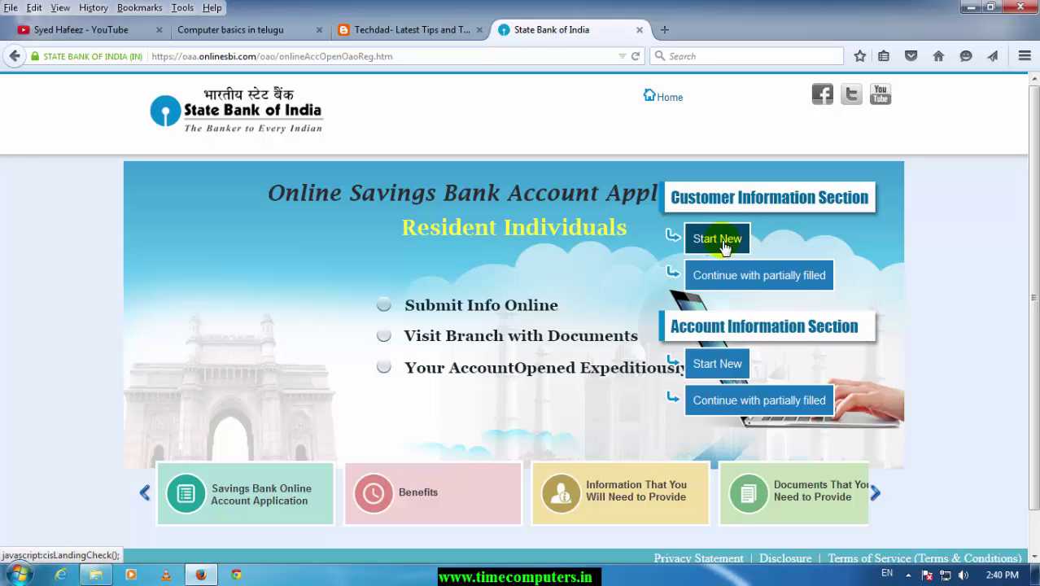
pyautogui.click(719, 240)
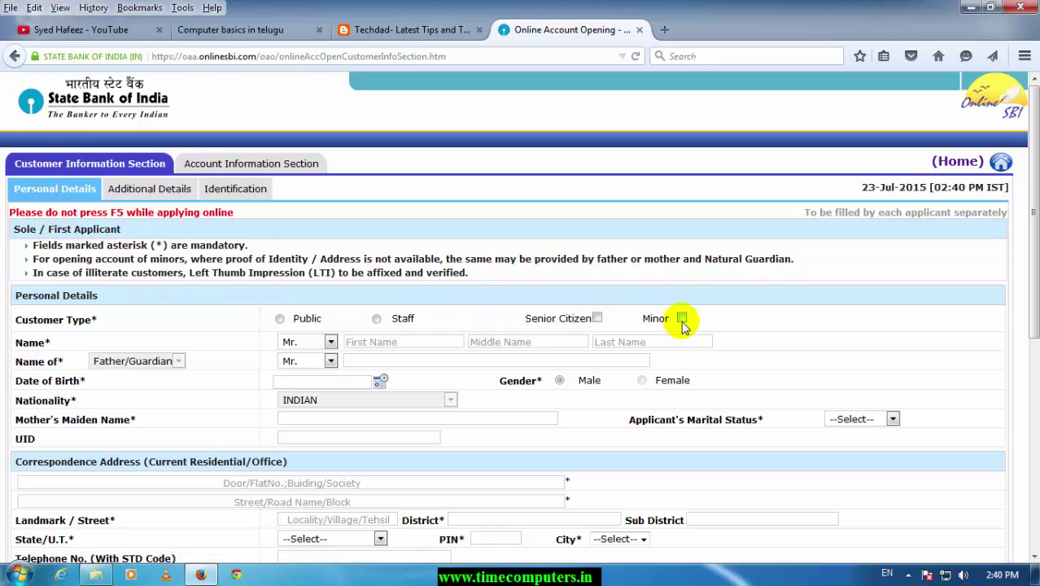
# - Set customer type to Public and enter the applicant's name, father's name, birth date and contact details
pyautogui.click(280, 318)
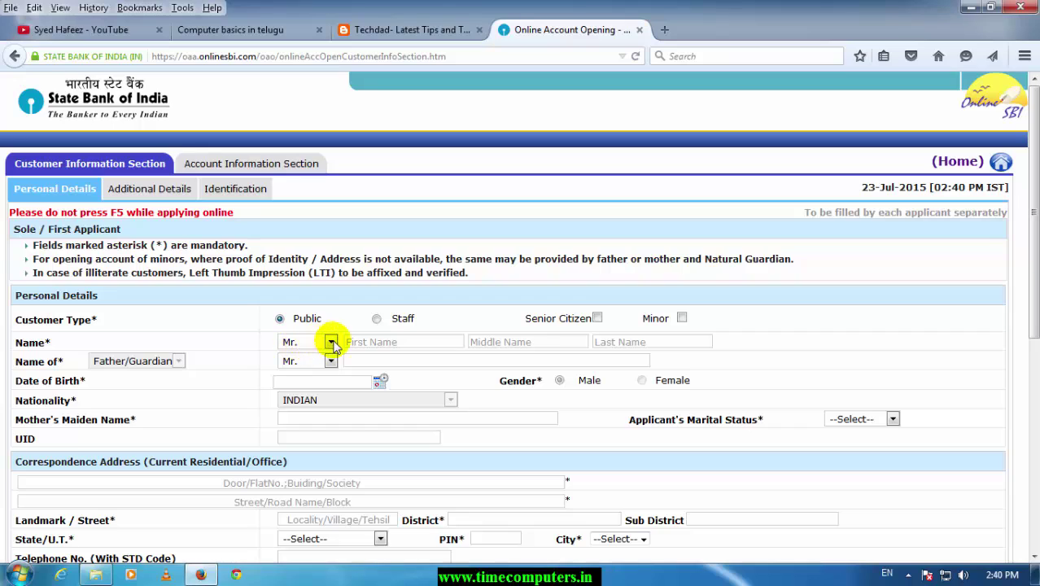
pyautogui.click(365, 342)
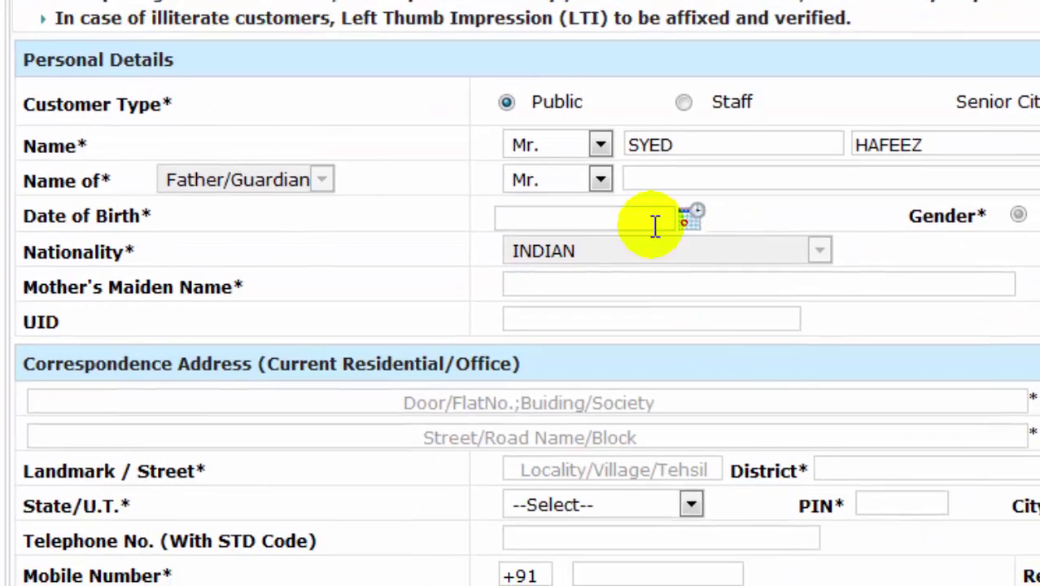
pyautogui.click(684, 505)
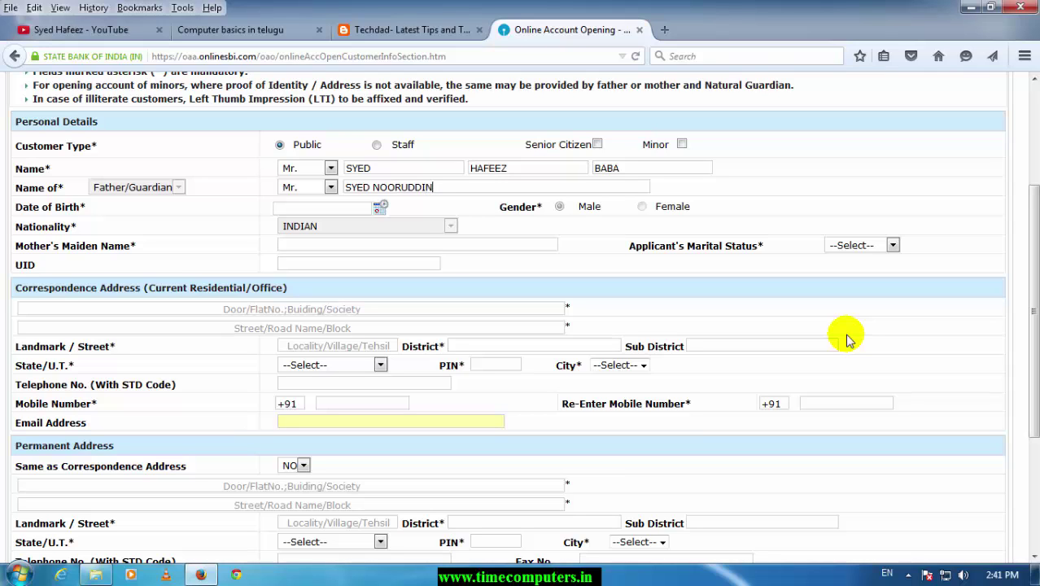
pyautogui.click(334, 205)
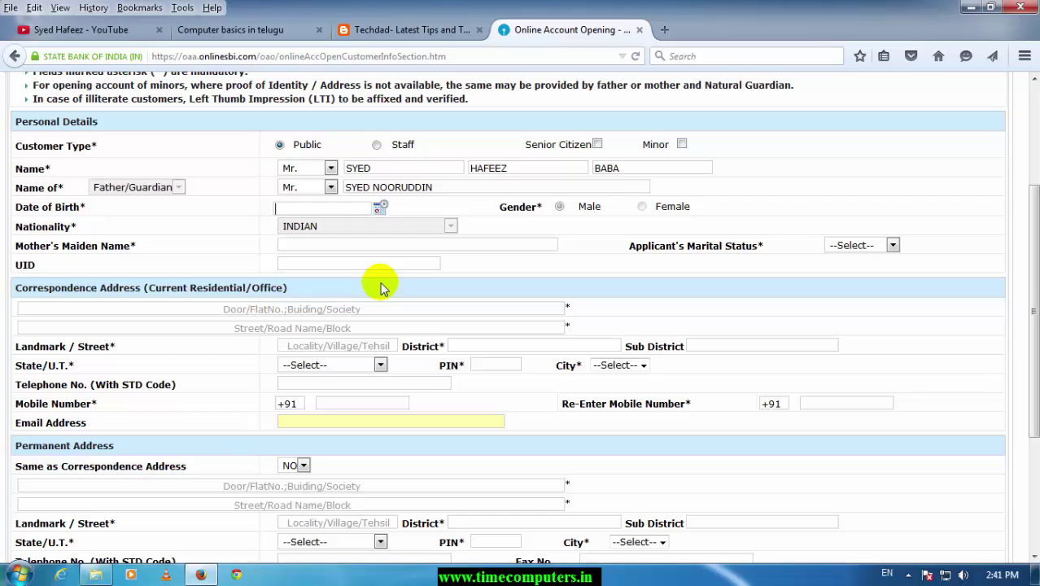
pyautogui.write('t')
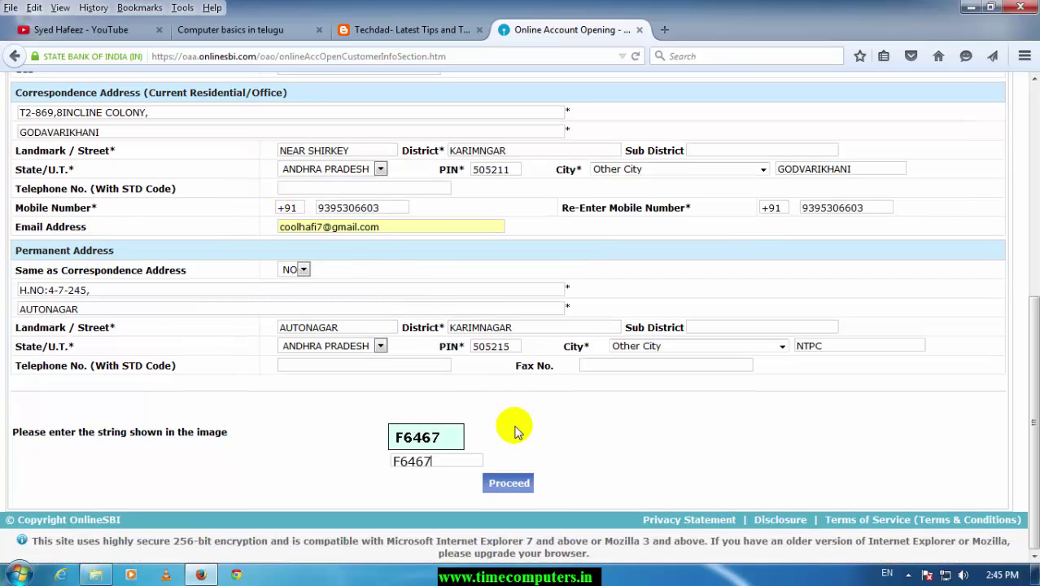
# - Submit the personal details and clear the special-characters alert to get the temporary reference number
pyautogui.click(508, 484)
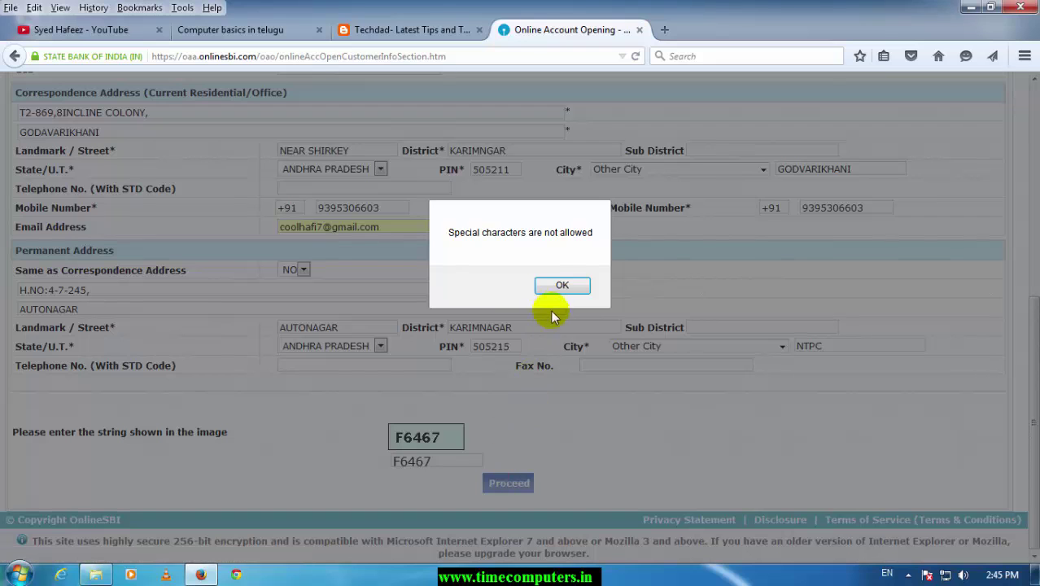
pyautogui.click(561, 286)
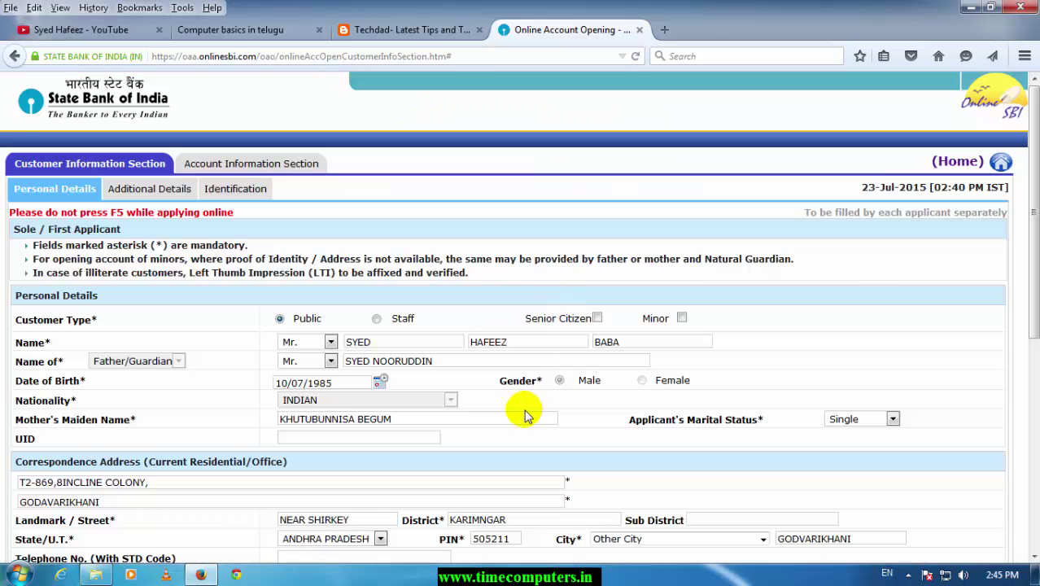
pyautogui.scroll(-10, 516, 411)
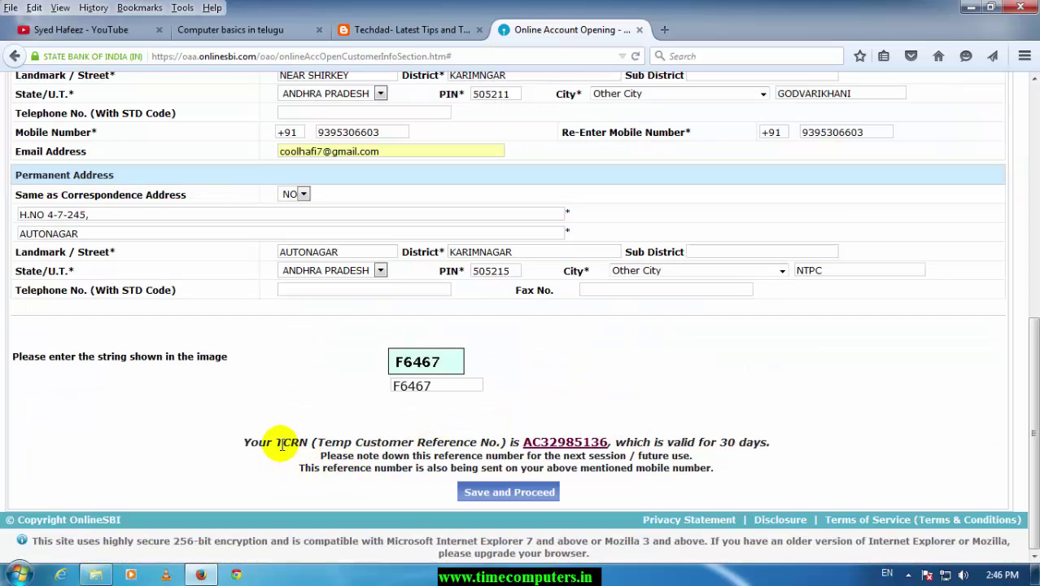
pyautogui.moveTo(281, 443); pyautogui.dragTo(352, 442)
pyautogui.click(412, 442)
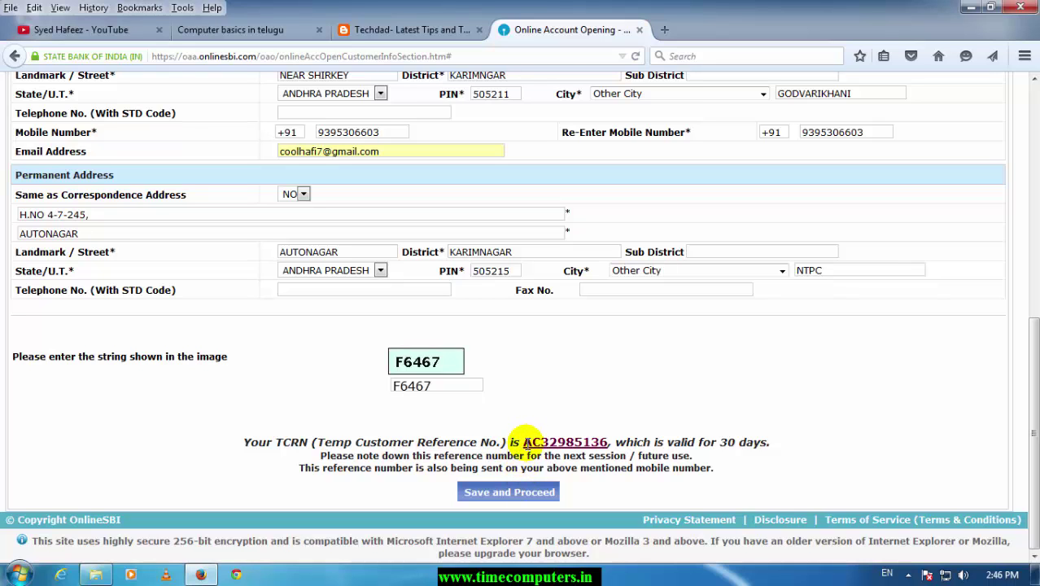
# - Note down the temporary customer reference number, then save the personal details and proceed
pyautogui.moveTo(523, 442); pyautogui.dragTo(610, 442)
pyautogui.rightClick(605, 441)
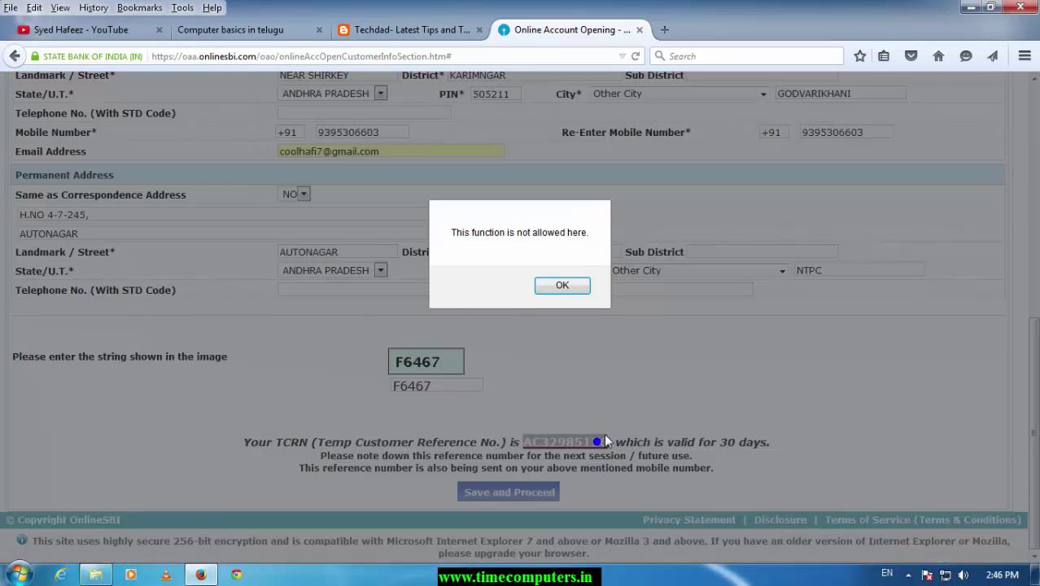
pyautogui.click(562, 285)
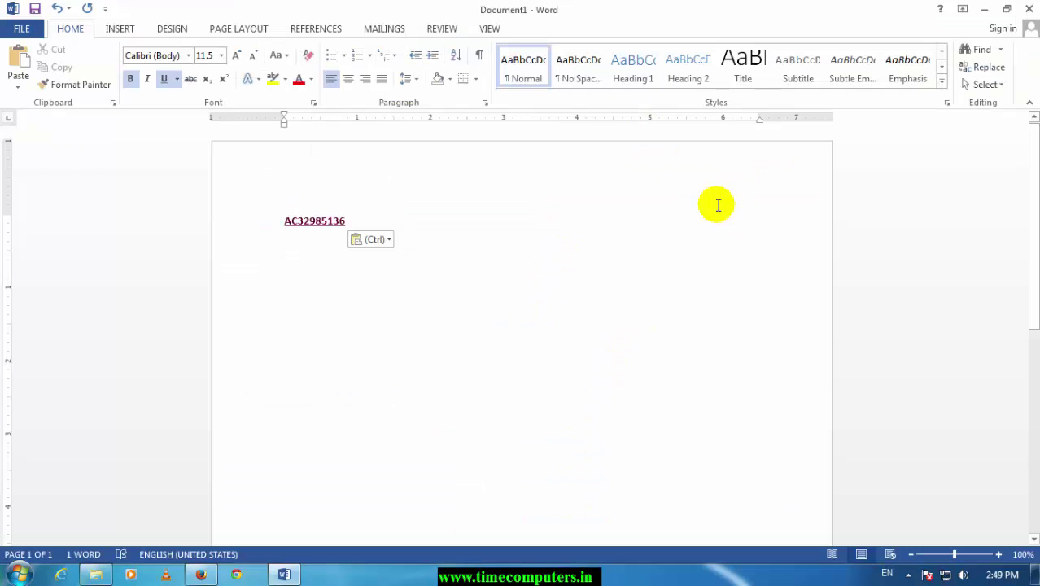
pyautogui.click(208, 574)
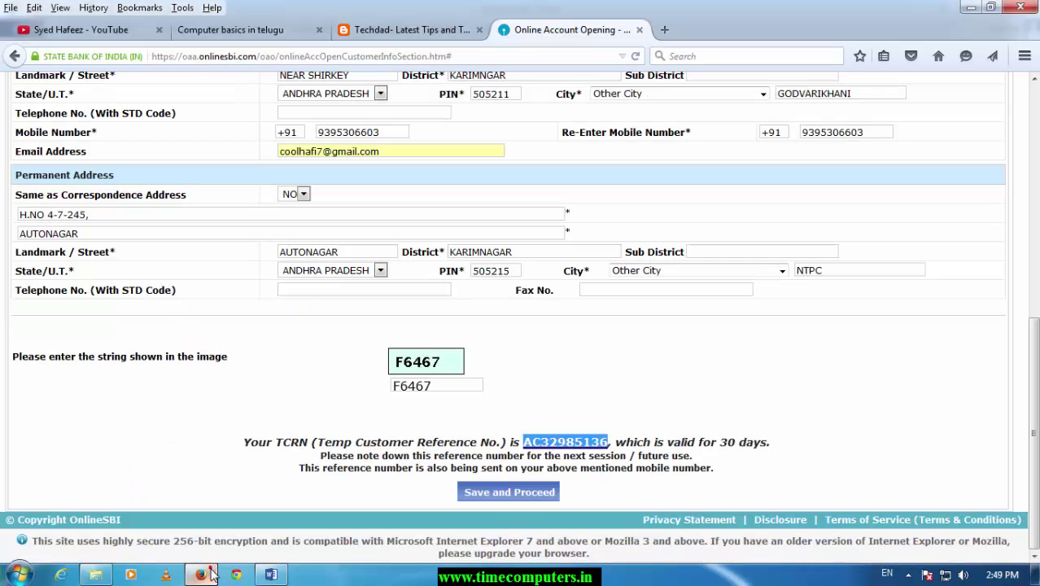
pyautogui.click(522, 494)
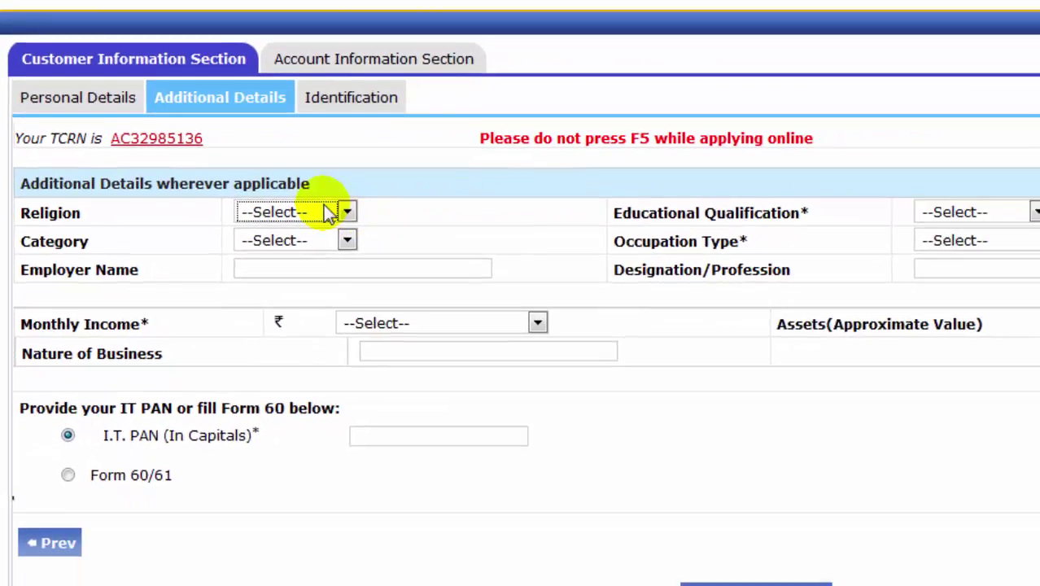
# - Set religion to Muslim and qualification to Graduate, and choose the applicant's category
pyautogui.click(399, 254)
pyautogui.click(228, 229)
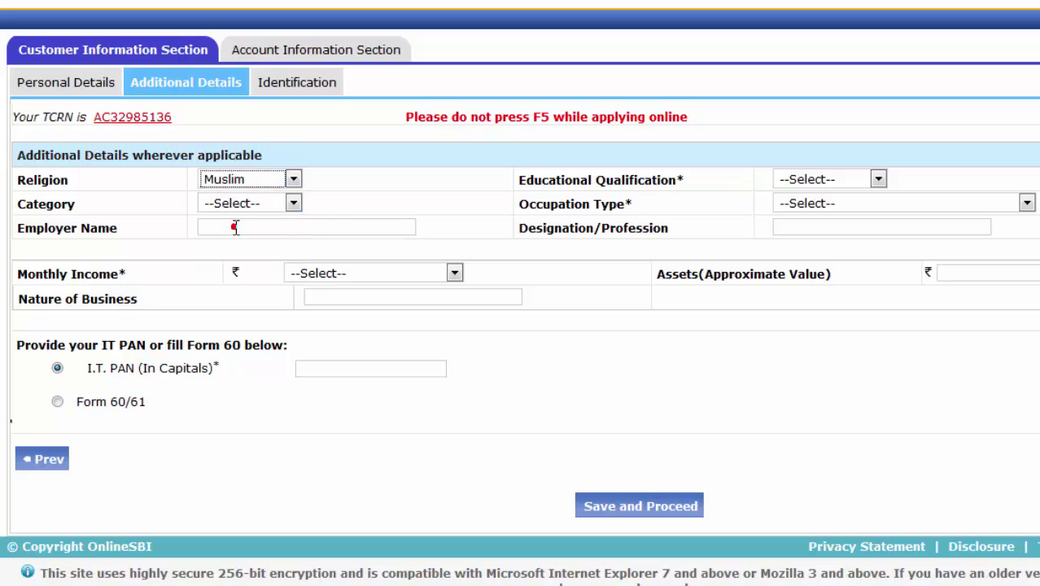
pyautogui.click(852, 178)
pyautogui.click(810, 228)
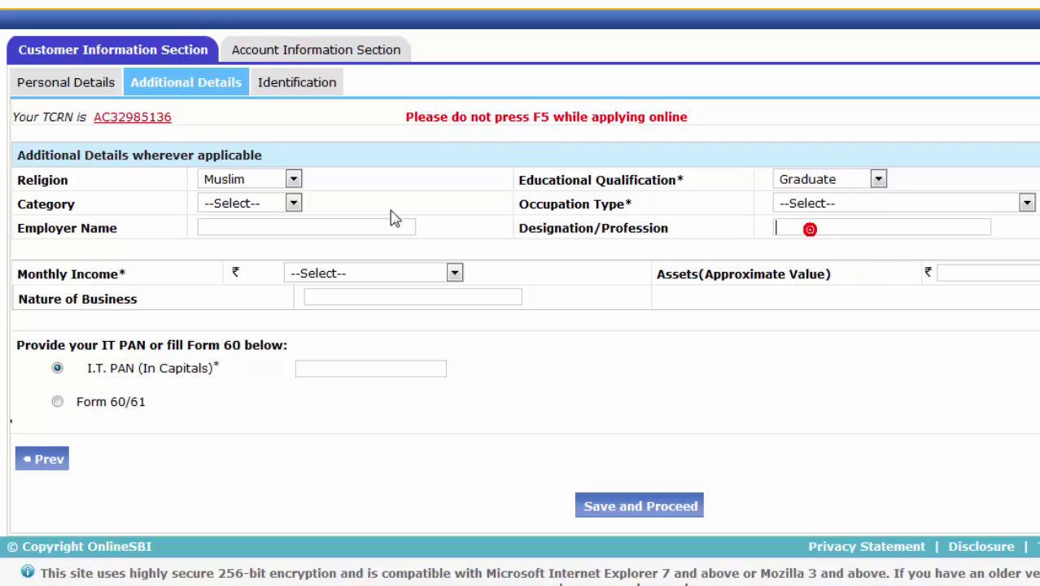
pyautogui.click(285, 205)
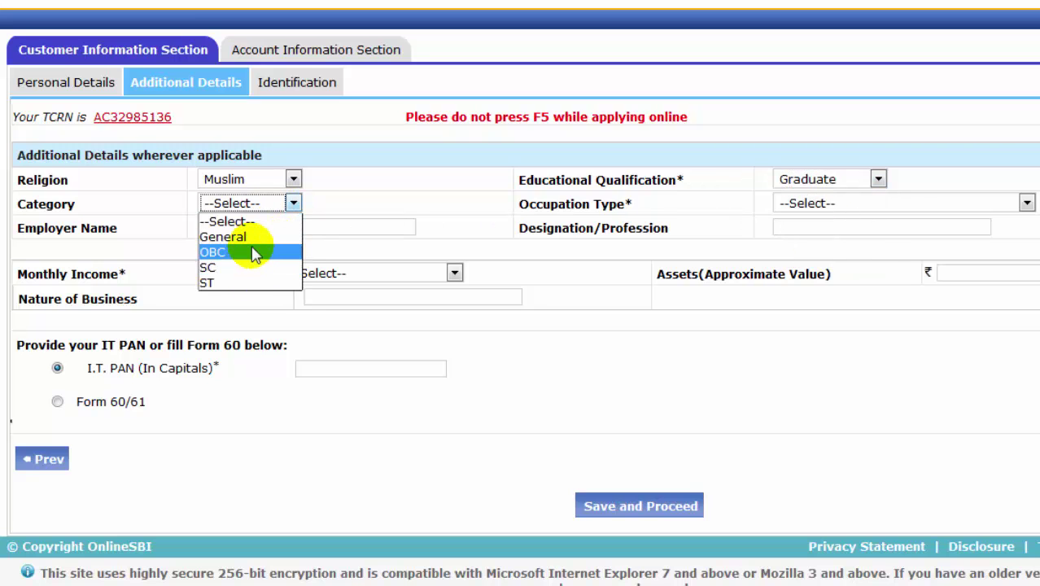
pyautogui.click(248, 237)
# - Choose Engineering/Architect/Technical/Consultant as occupation, enter the applicant's PAN, and save
pyautogui.click(789, 205)
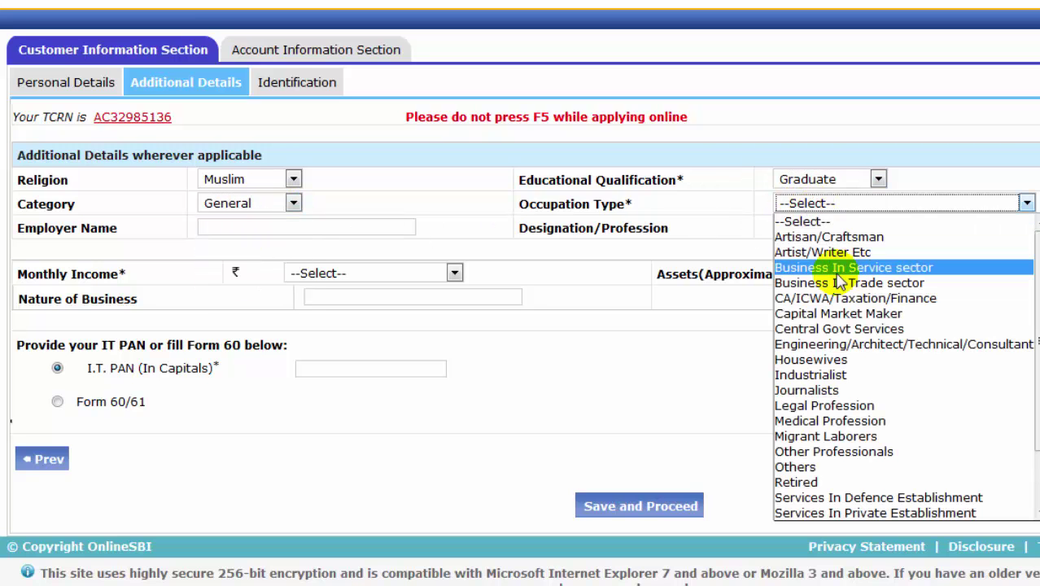
pyautogui.click(828, 346)
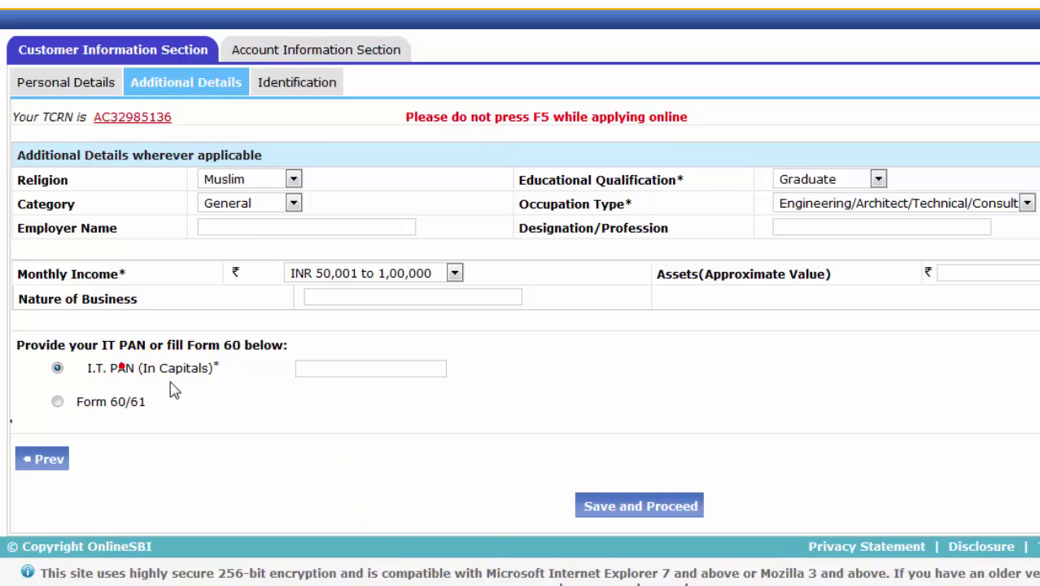
pyautogui.click(356, 367)
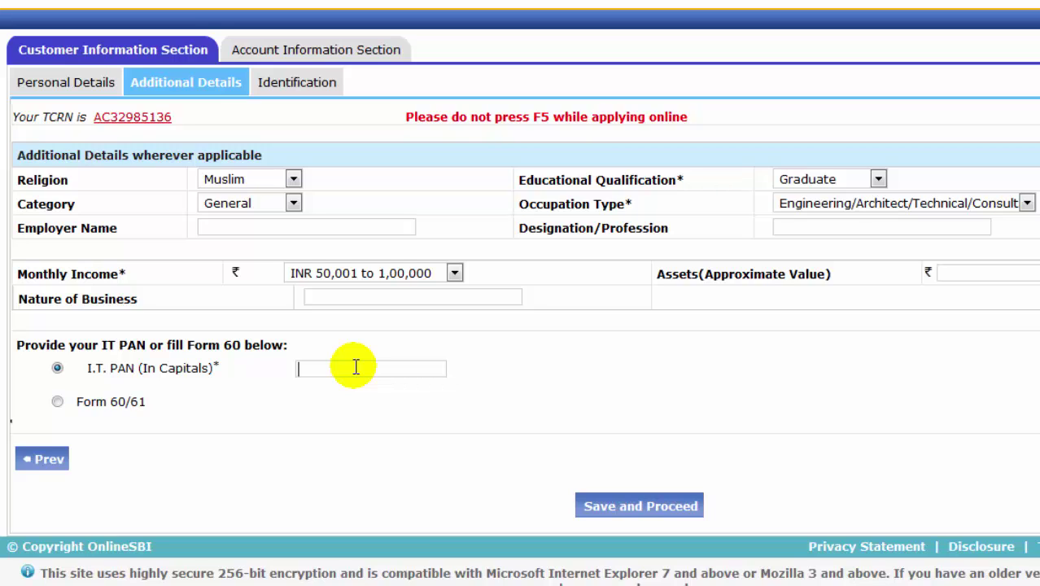
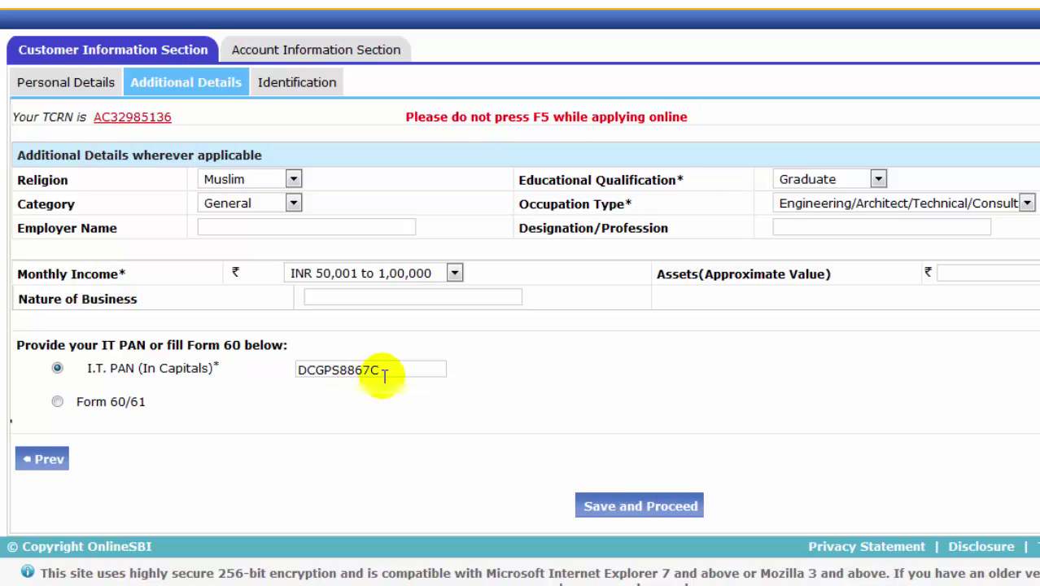
pyautogui.click(649, 510)
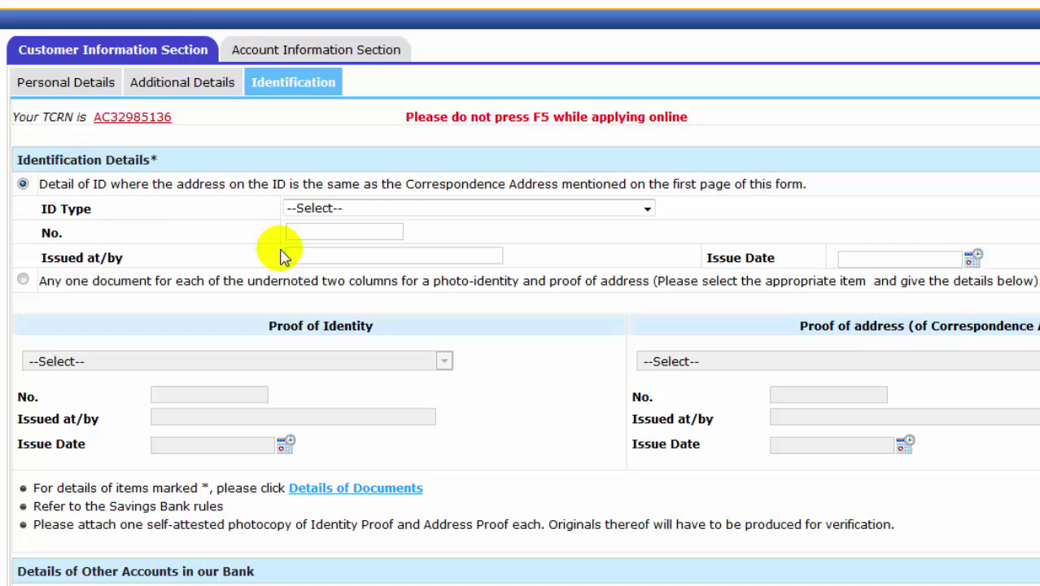
# - Choose the ID type and fill in the ID document number and issue details
pyautogui.click(457, 210)
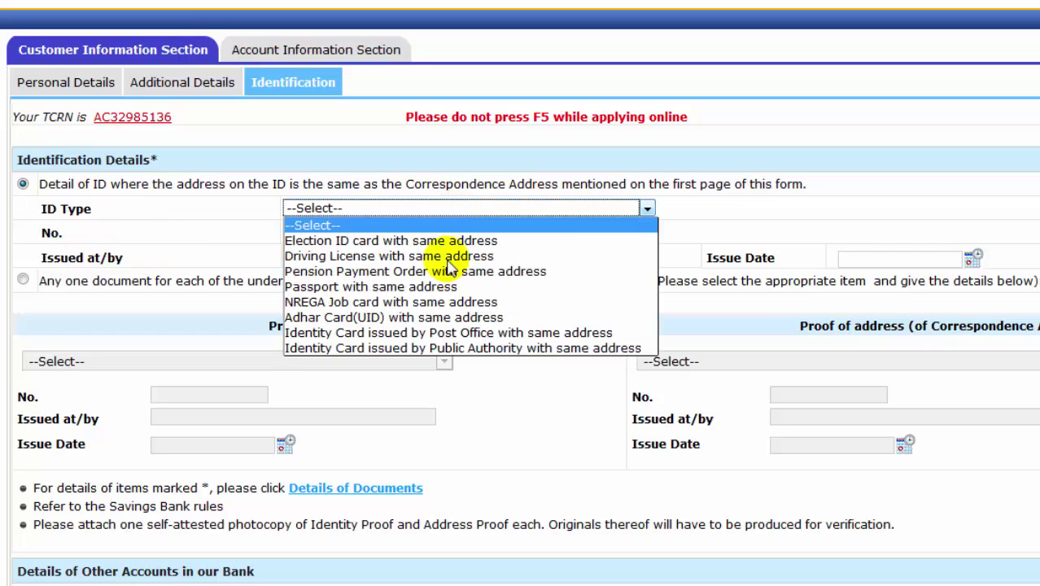
pyautogui.click(390, 324)
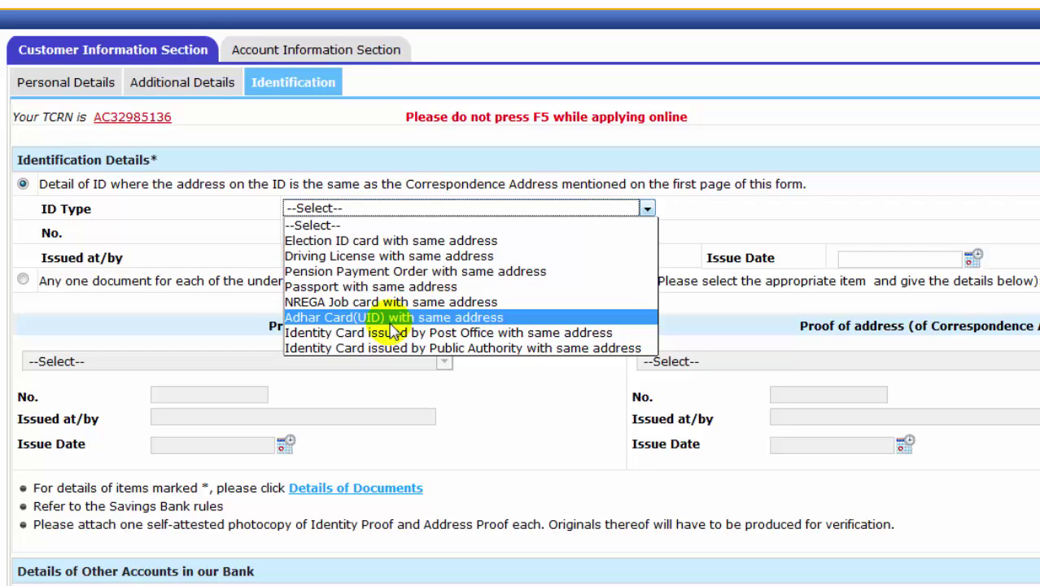
pyautogui.click(390, 324)
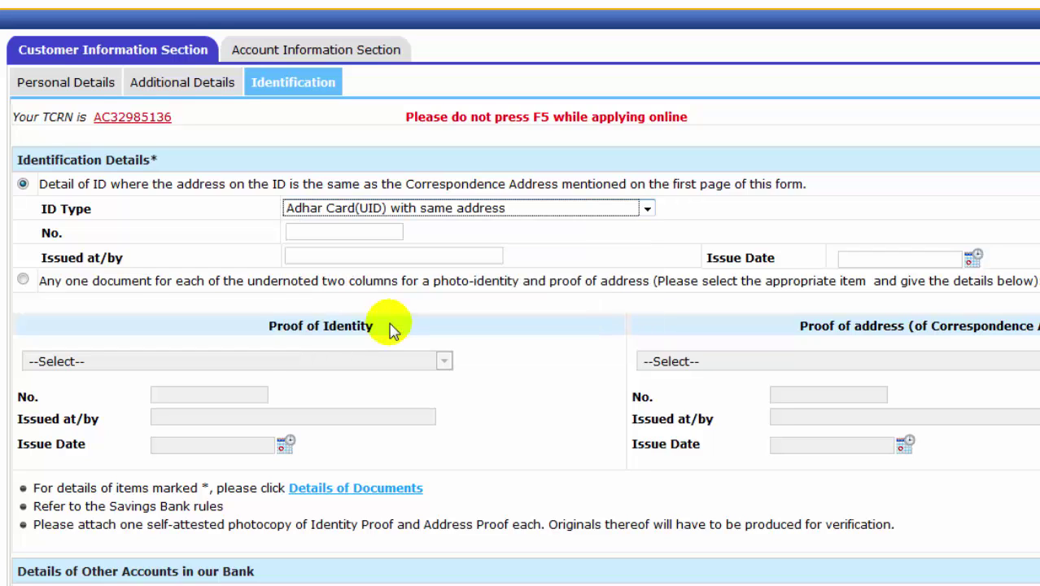
pyautogui.click(334, 236)
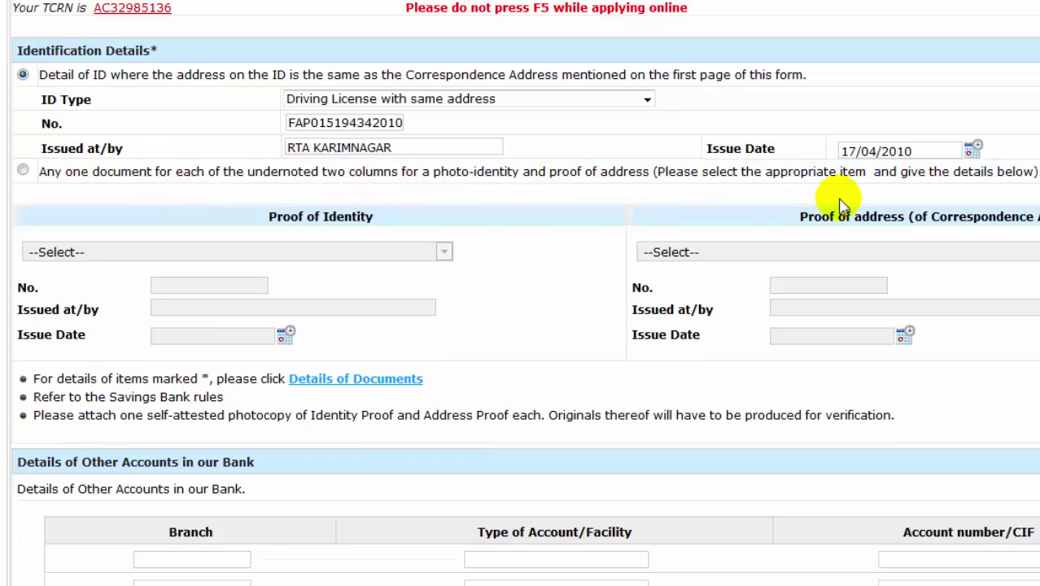
pyautogui.scroll(-3, 777, 213)
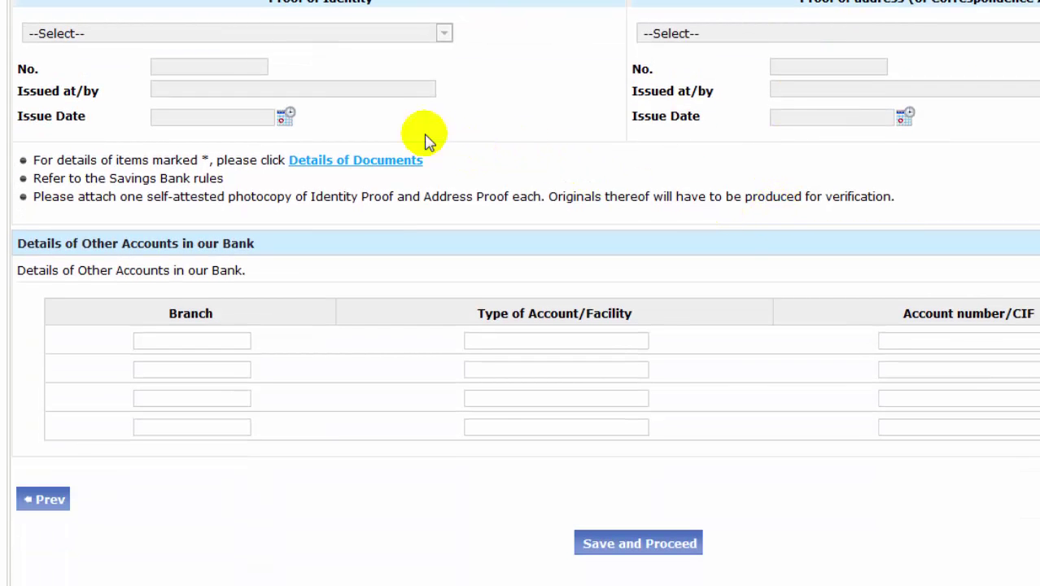
pyautogui.scroll(1, 325, 135)
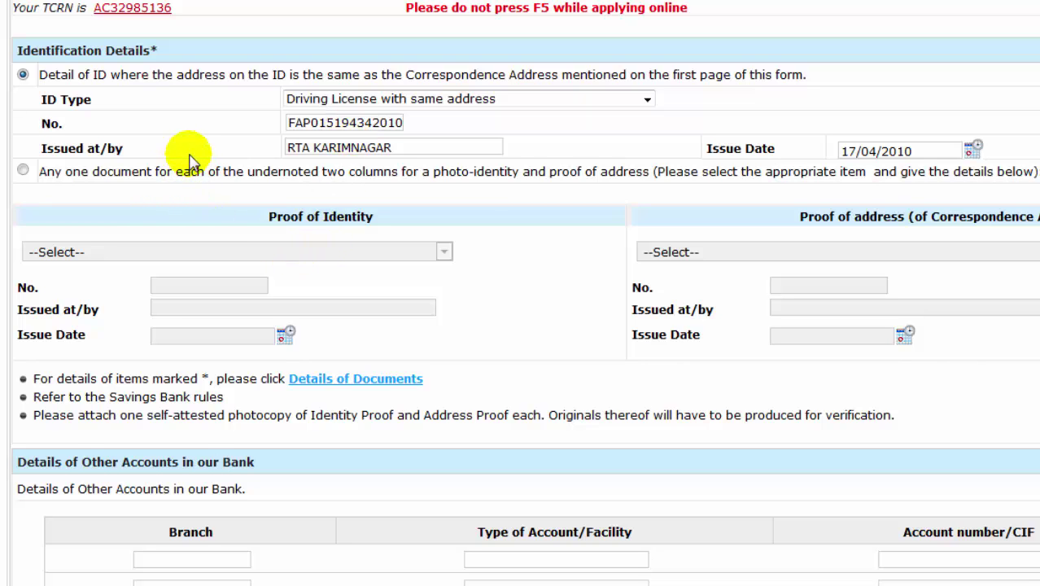
pyautogui.scroll(-3, 250, 167)
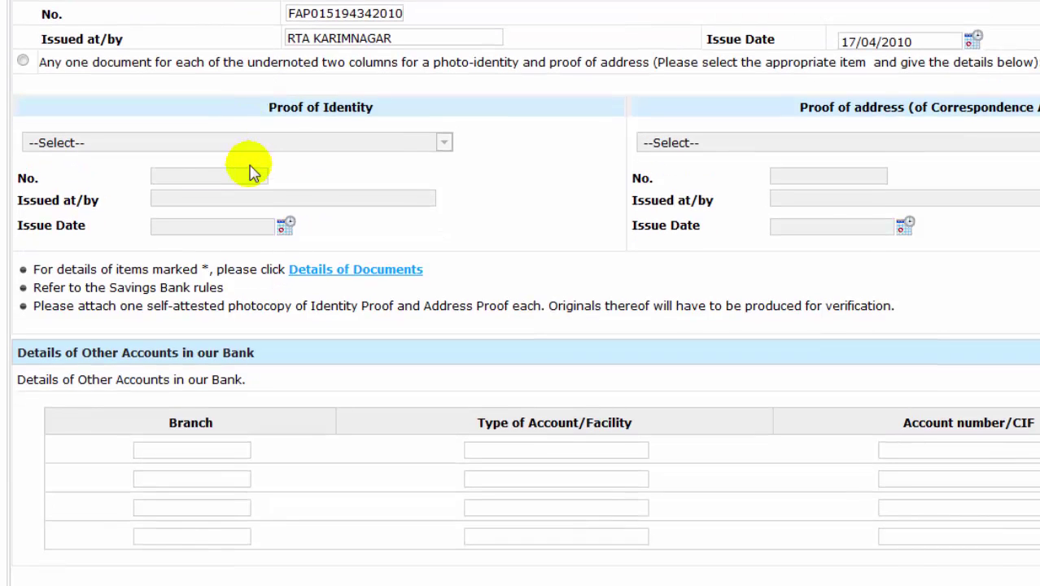
pyautogui.scroll(-5, 251, 172)
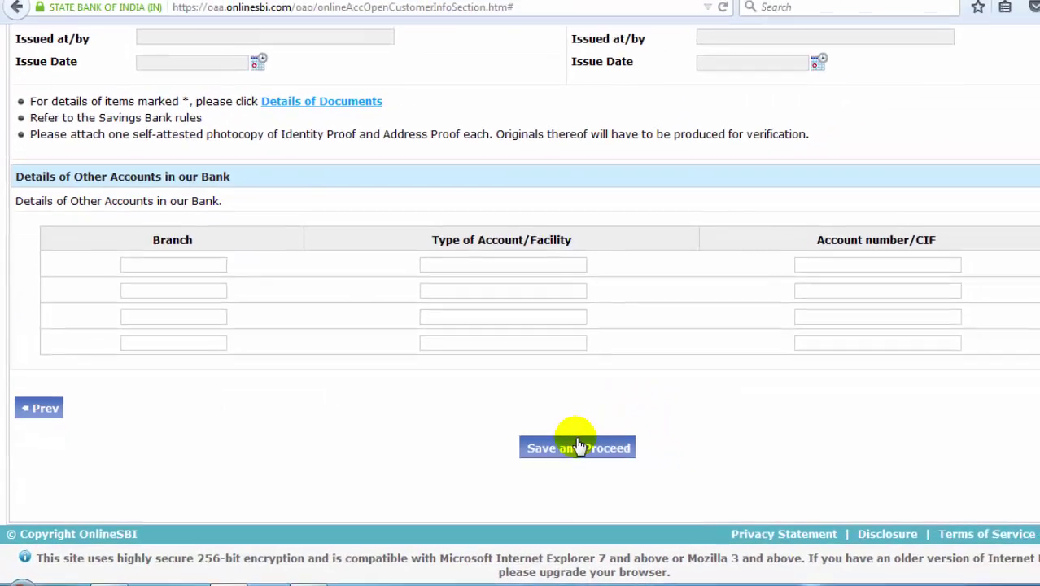
# - Save the identification details, decline another applicant, and continue to Account Information
pyautogui.click(578, 448)
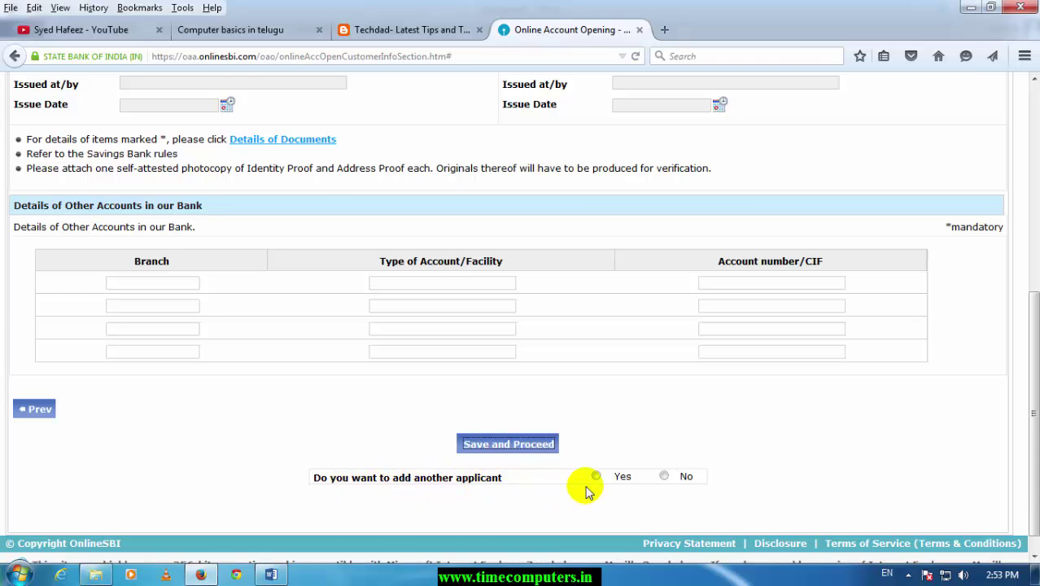
pyautogui.click(665, 477)
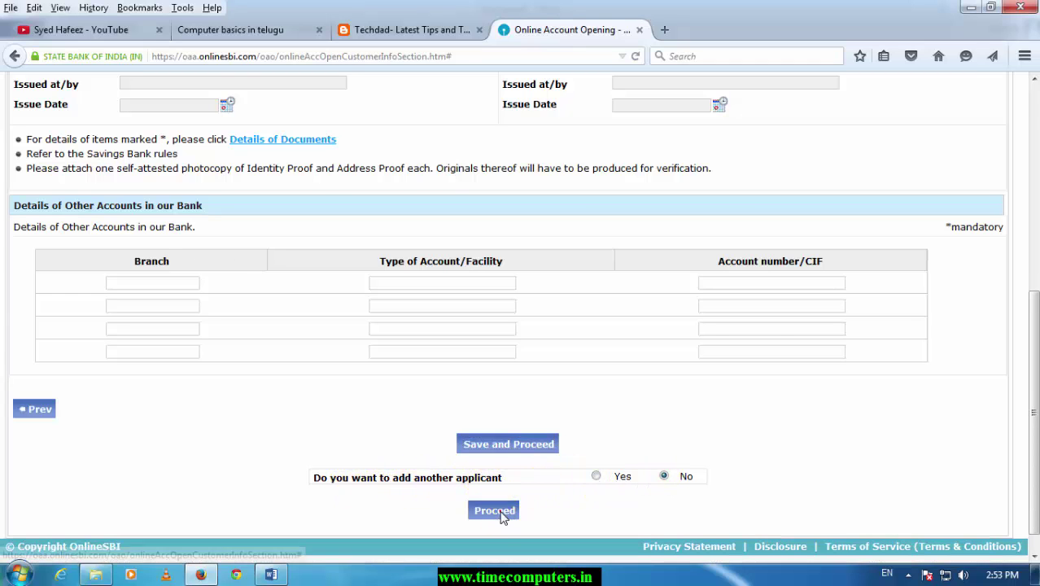
pyautogui.click(495, 511)
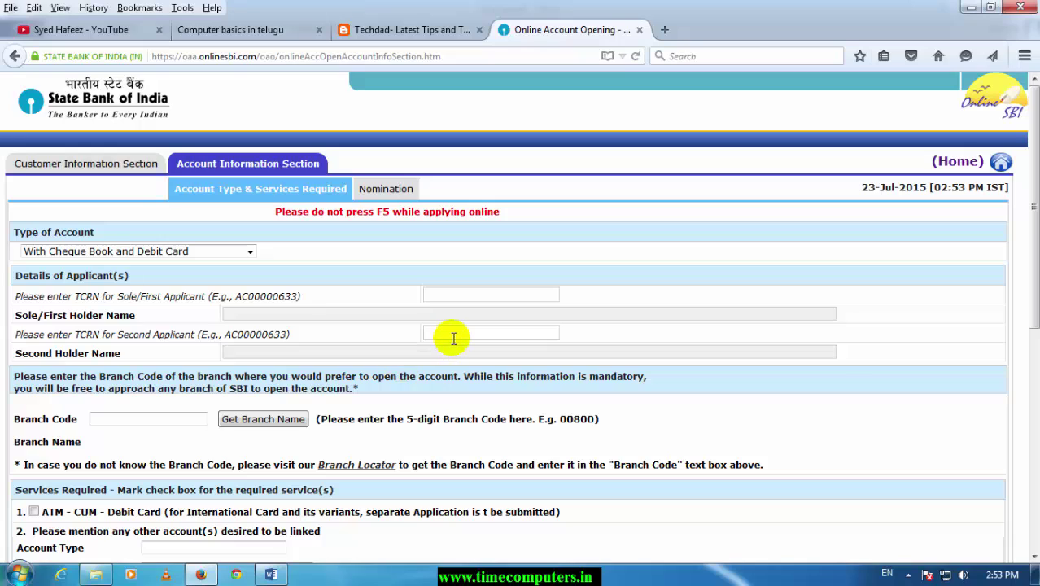
# - Keep the With Cheque Book and Debit Card account type and enter the first applicant's TCRN
pyautogui.click(178, 252)
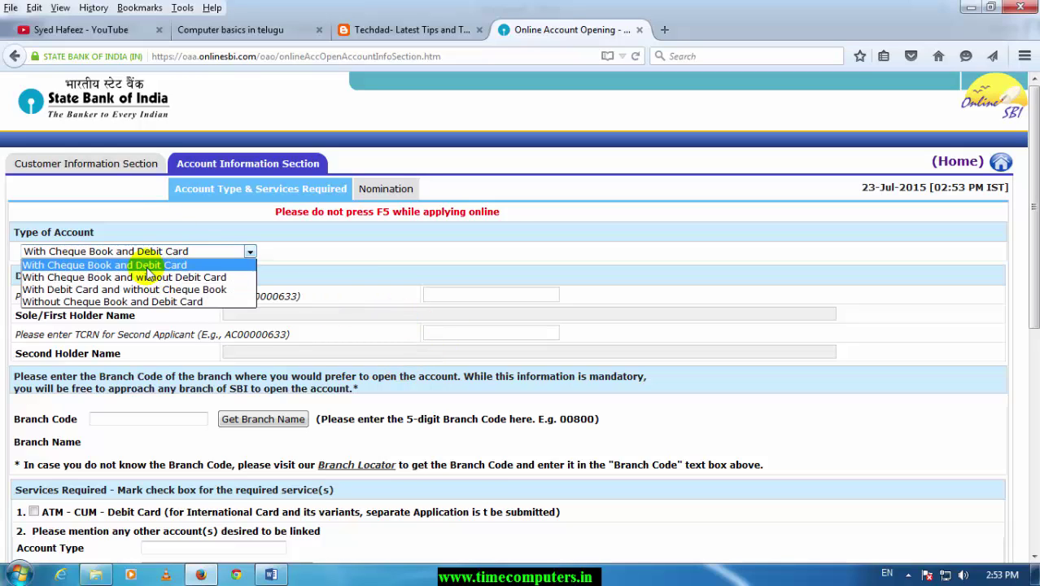
pyautogui.click(148, 267)
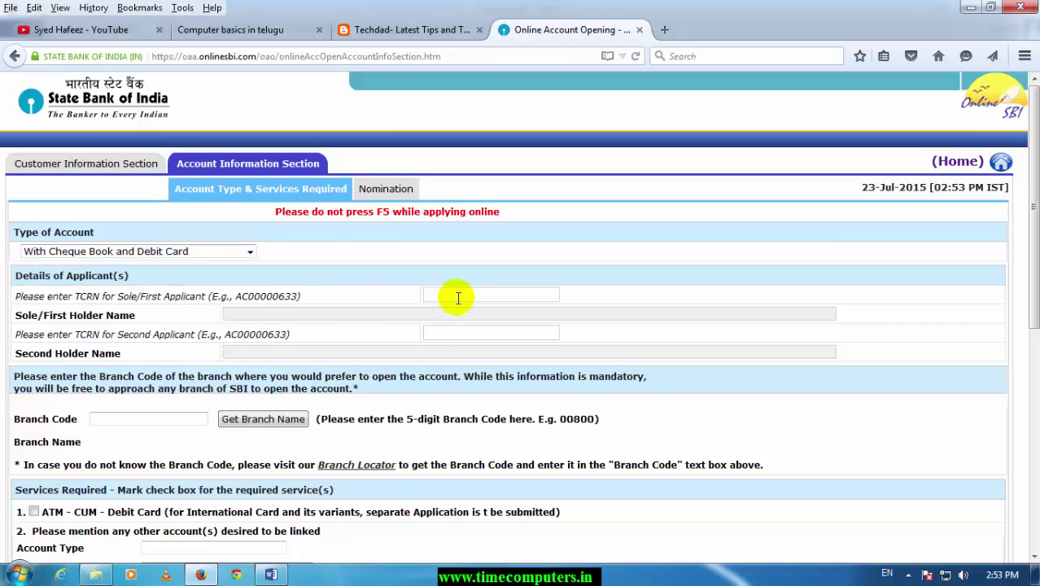
pyautogui.click(457, 298)
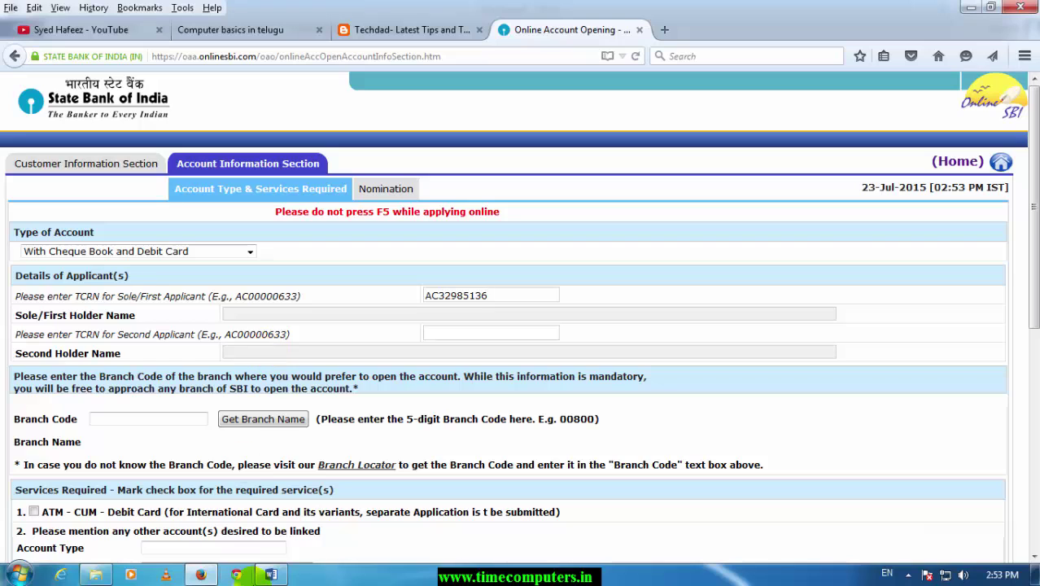
pyautogui.click(267, 576)
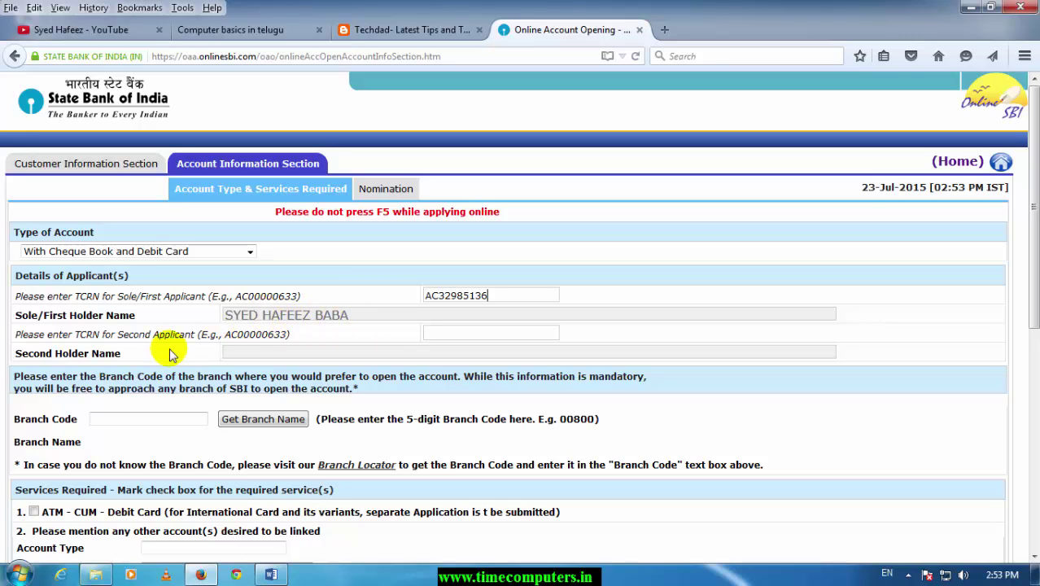
pyautogui.scroll(-2, 100, 347)
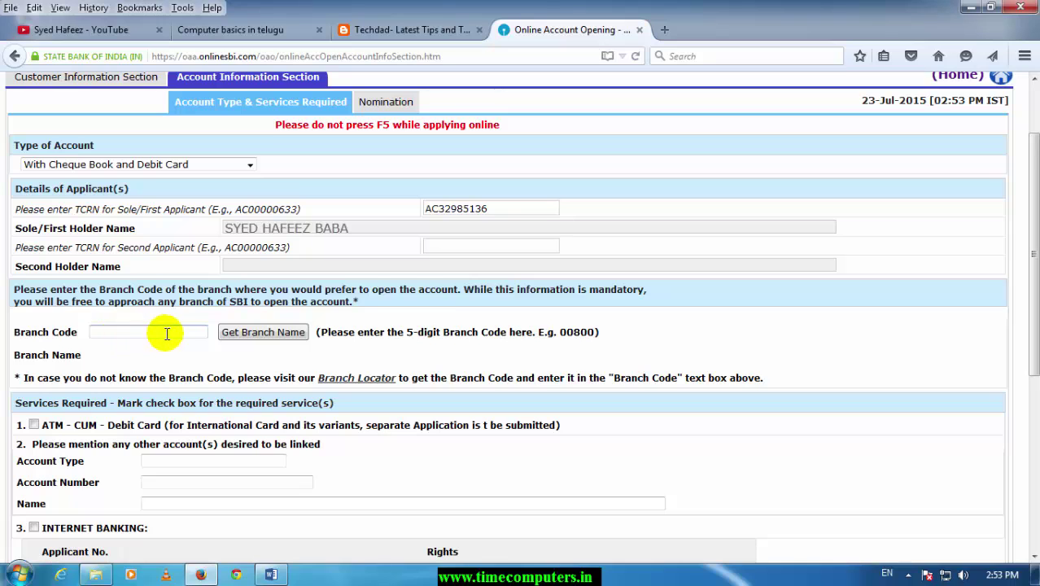
# - Try Get Branch Name, then enter the branch code 50520 and clear it
pyautogui.click(247, 338)
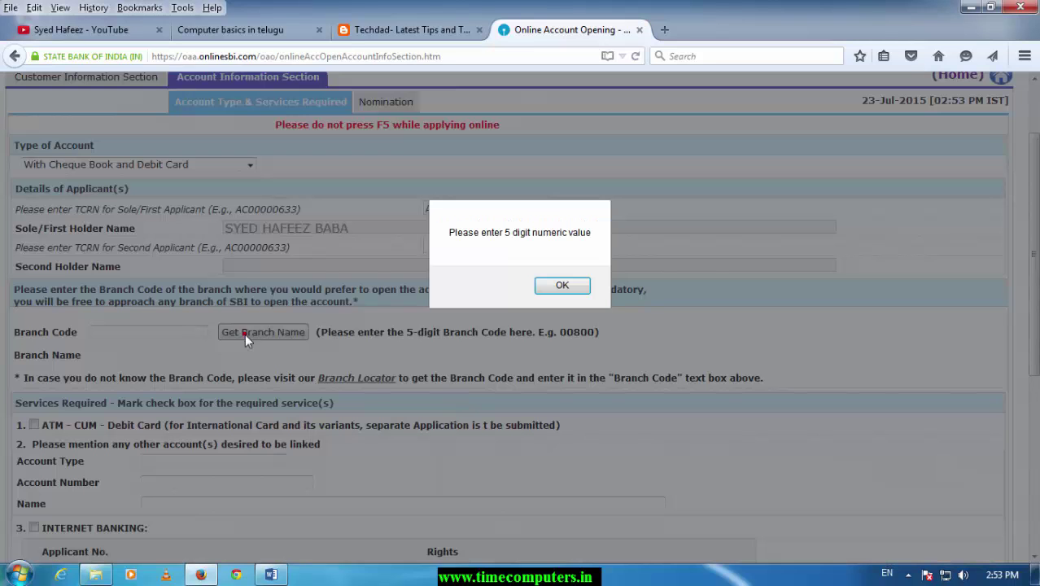
pyautogui.click(544, 289)
pyautogui.click(184, 334)
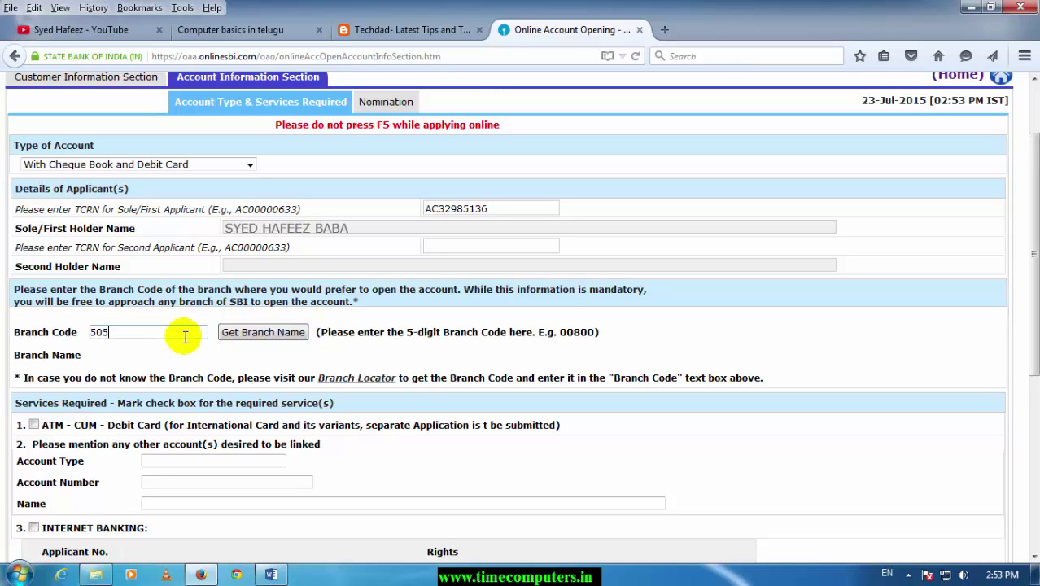
pyautogui.doubleClick(142, 333)
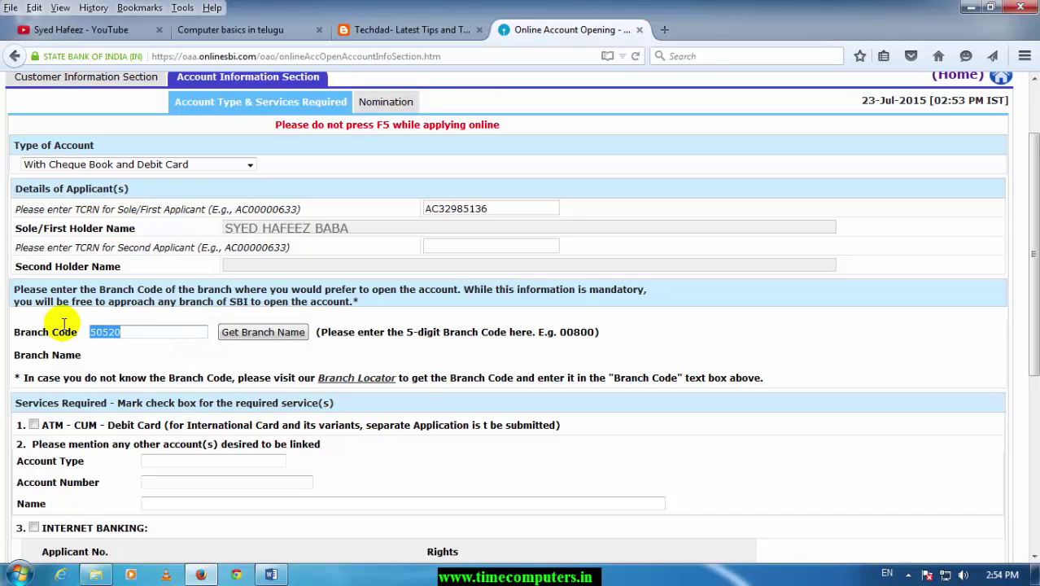
pyautogui.press('BackSpace')
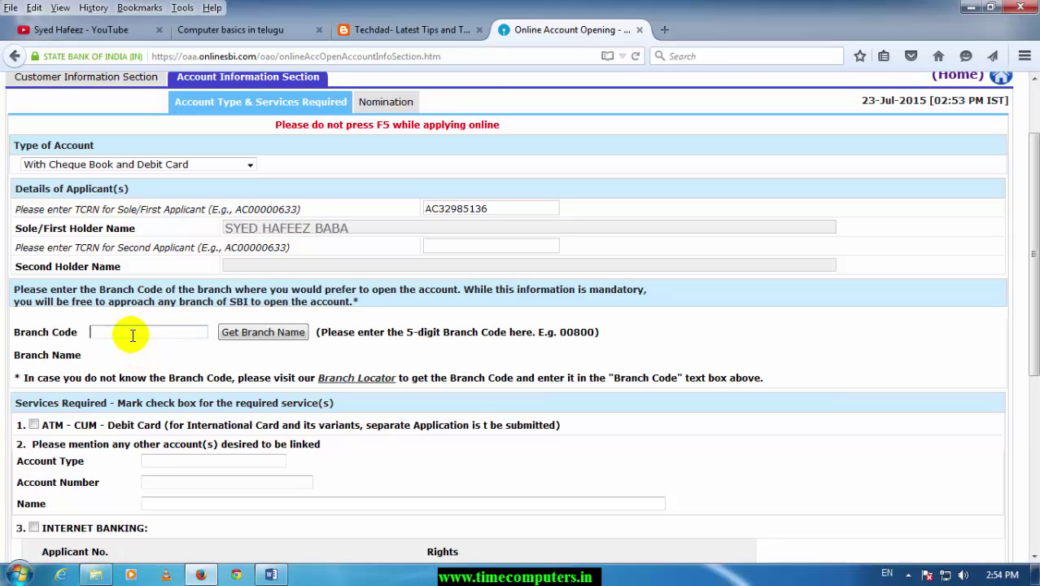
# - Search Google in a new tab for 'sbi godavarikhani branch code'
pyautogui.hotkey('ctrl', 't')
pyautogui.write('sbi')
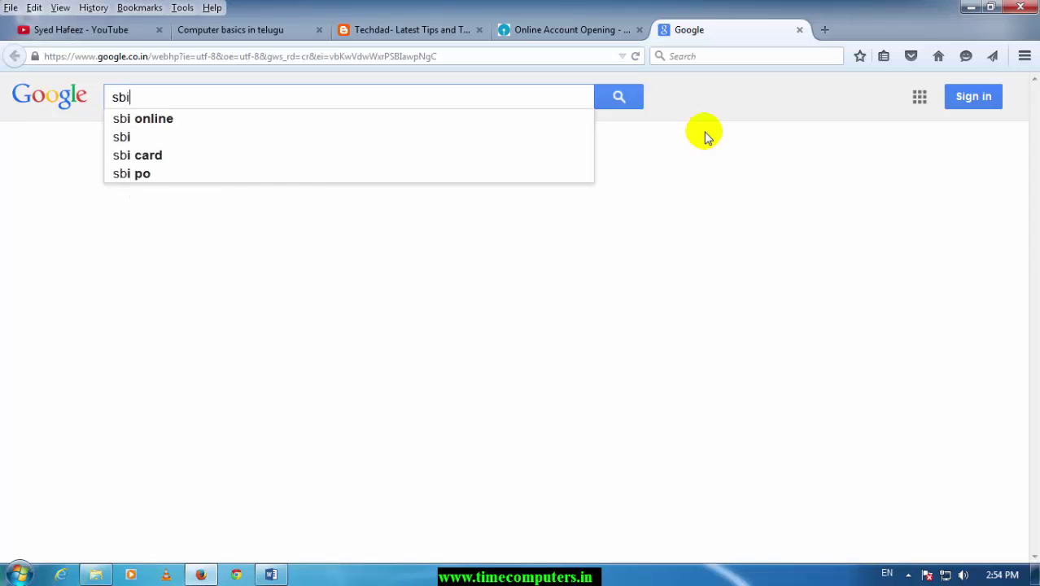
pyautogui.write(' b')
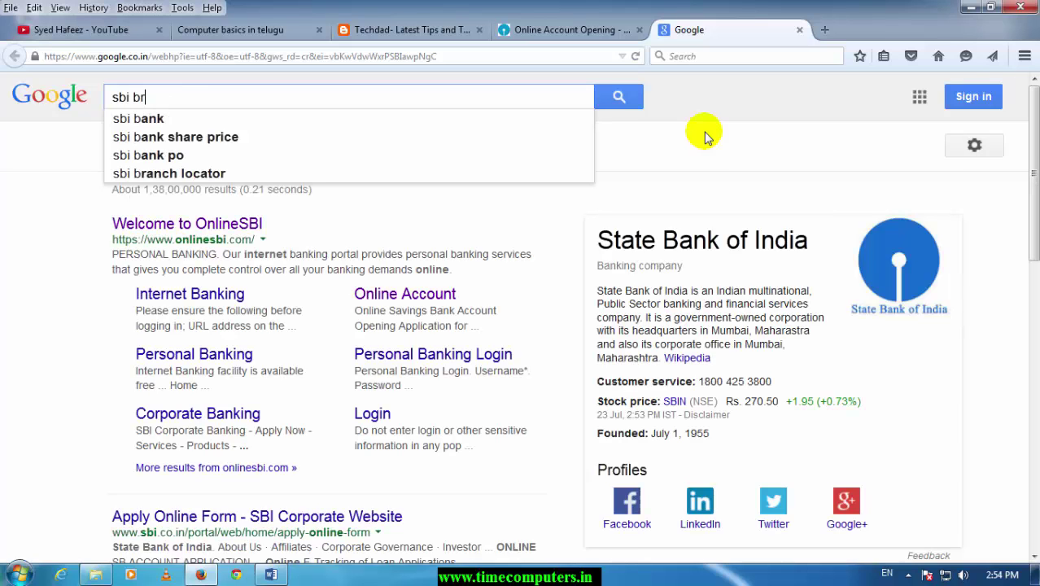
pyautogui.write('r')
pyautogui.press('BackSpace')
pyautogui.press('BackSpace')
pyautogui.press('BackSpace')
pyautogui.write('godavarika')
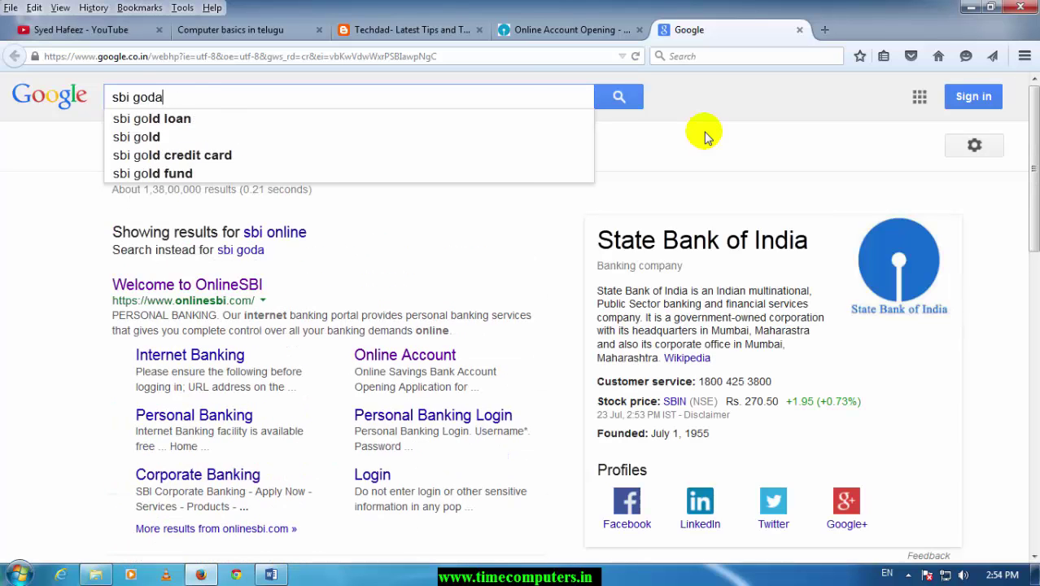
pyautogui.press('BackSpace')
pyautogui.press('BackSpace')
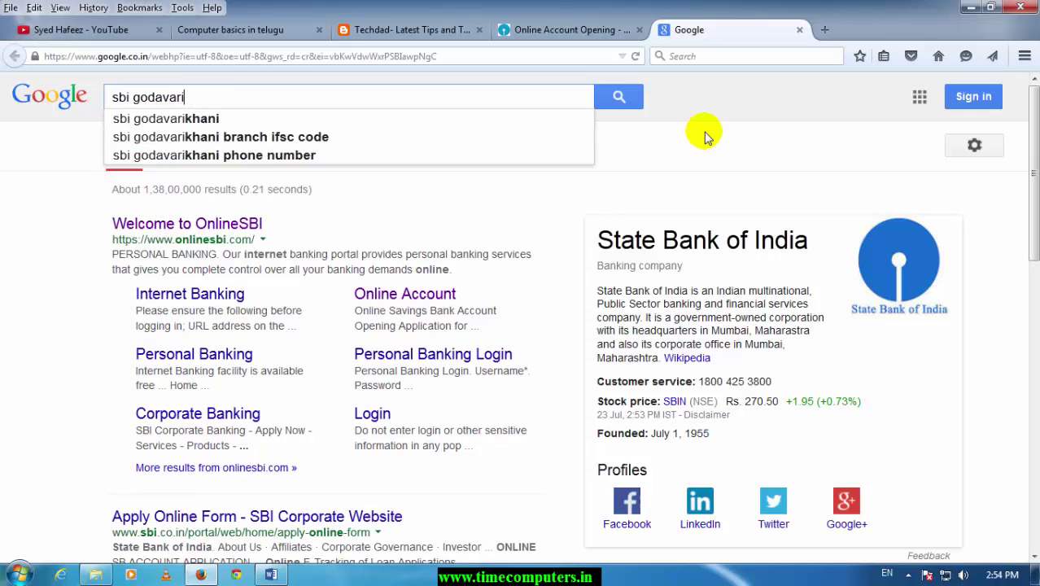
pyautogui.write('khani br')
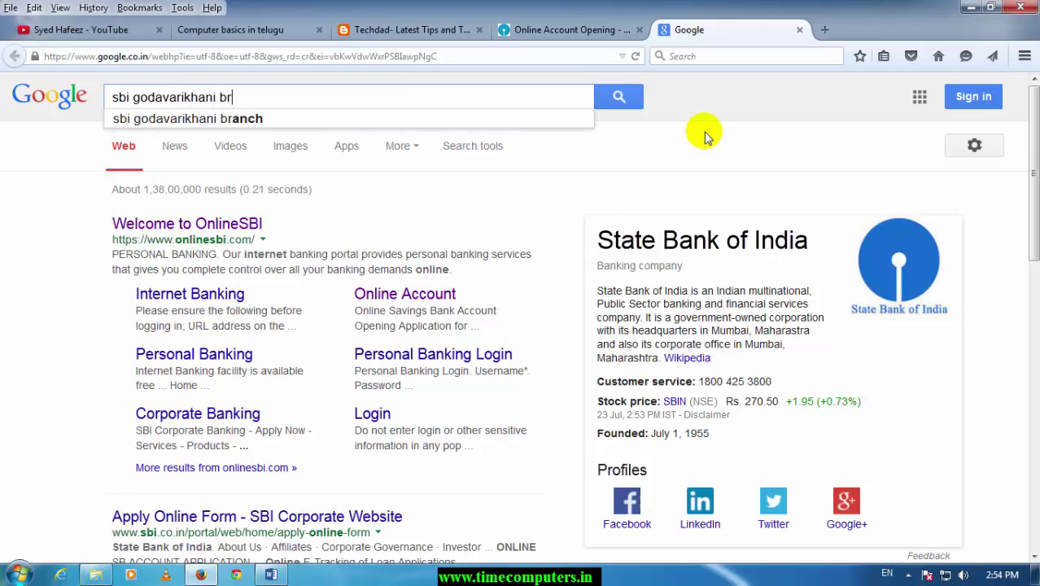
pyautogui.write('ach')
pyautogui.press('BackSpace')
pyautogui.press('BackSpace')
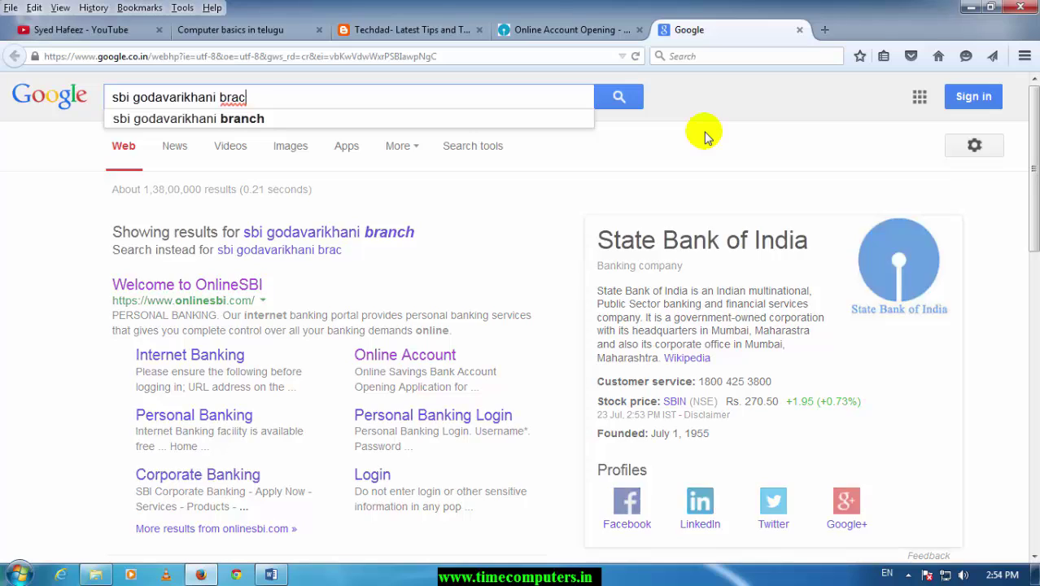
pyautogui.write('nch code')
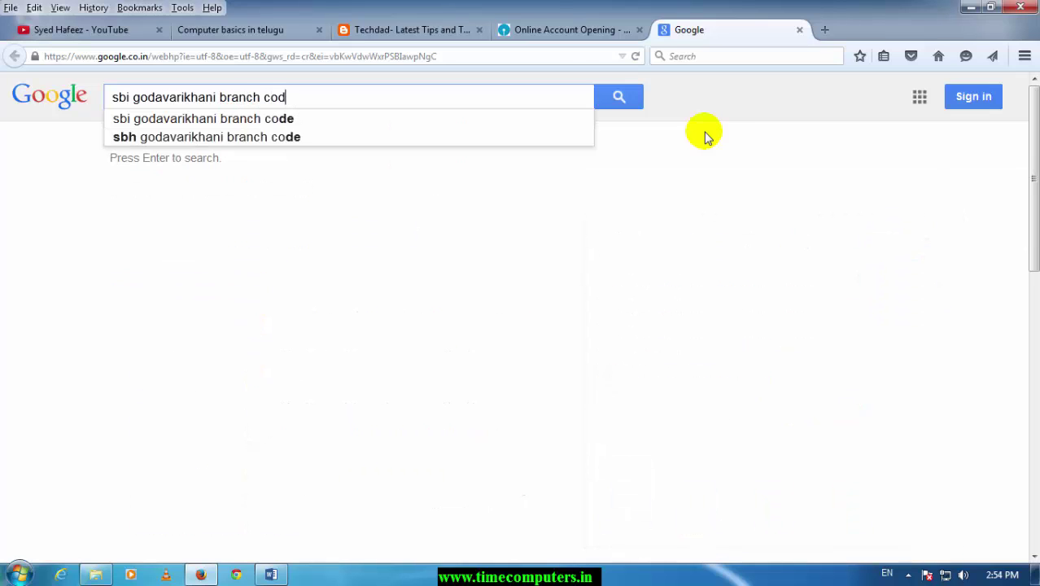
pyautogui.press('Return')
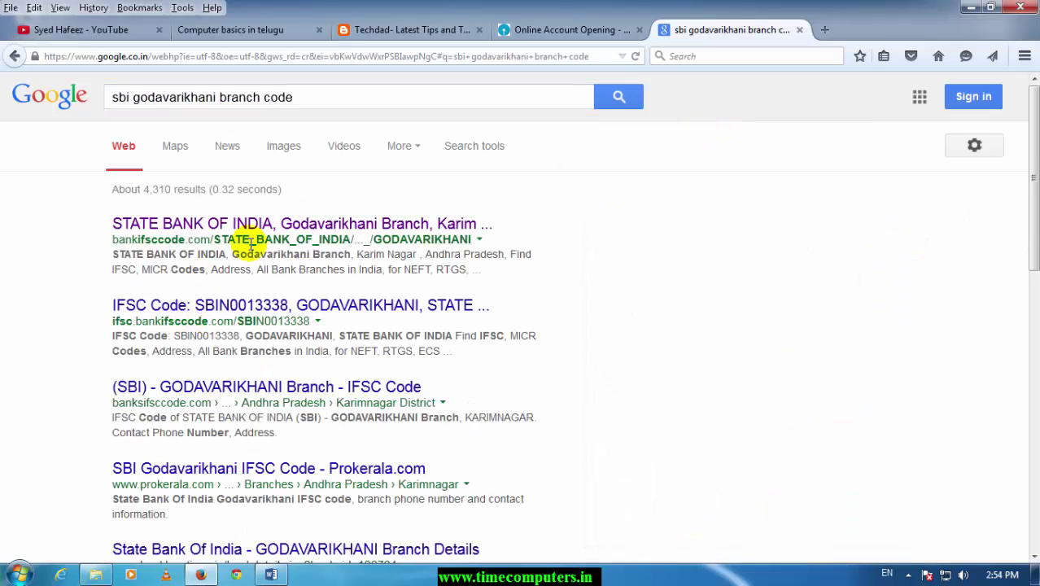
# - Look up the Godavarikhani branch on bankifsccode.com and read its IFSC code SBIN0013338
pyautogui.click(299, 224)
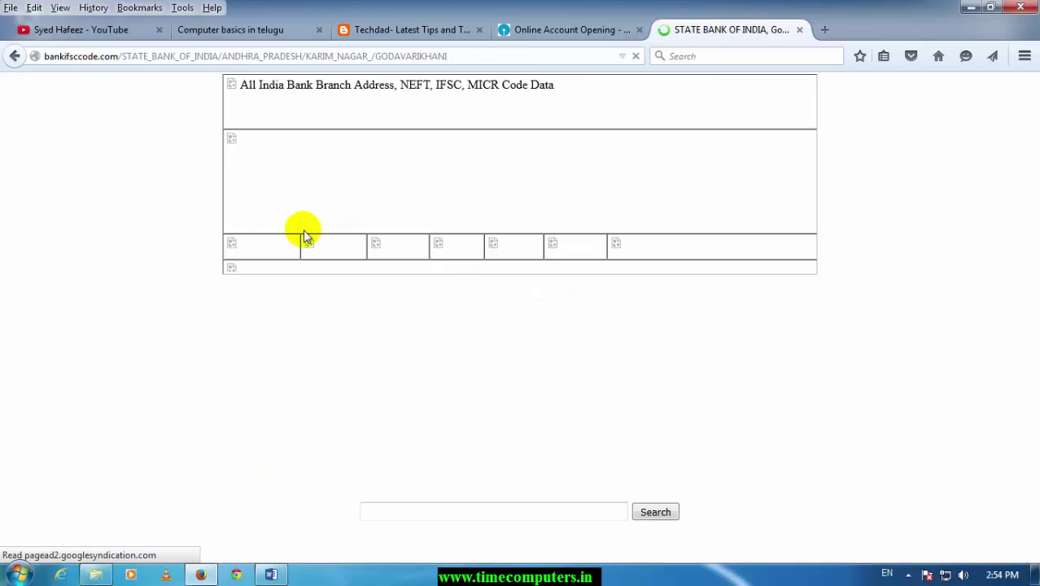
pyautogui.scroll(-4, 696, 379)
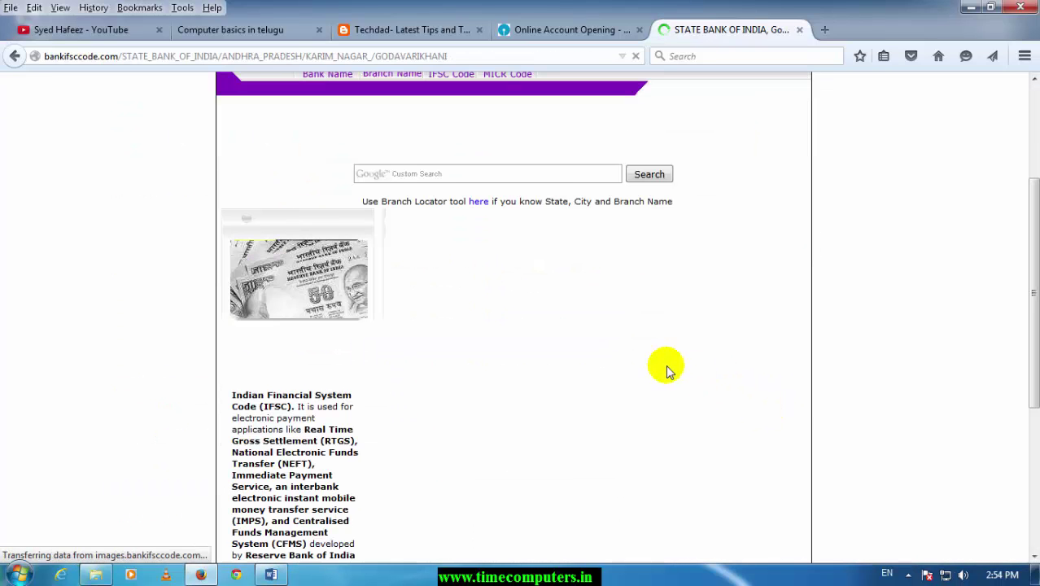
pyautogui.scroll(-2, 513, 461)
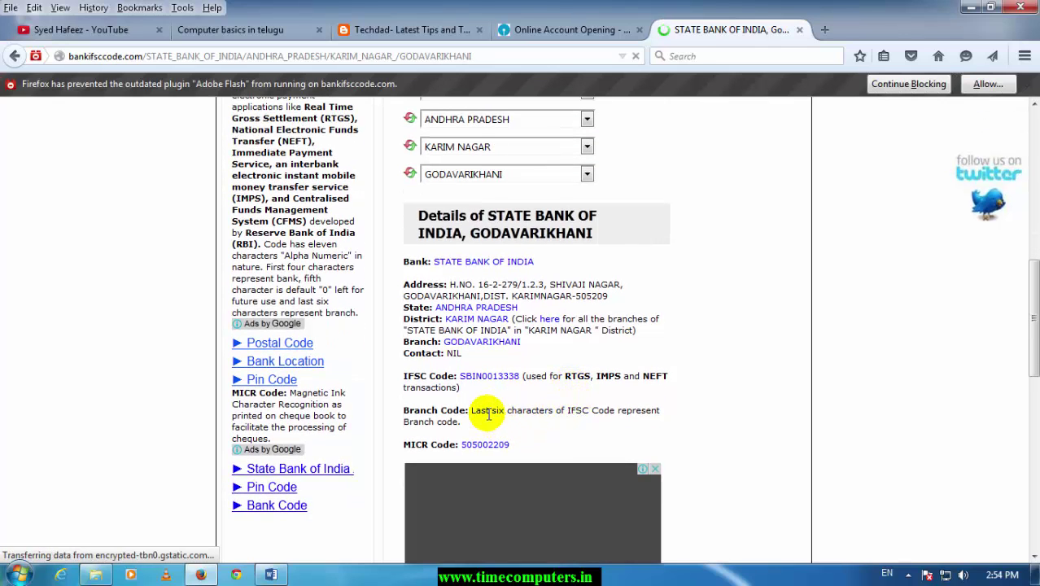
pyautogui.moveTo(491, 411); pyautogui.dragTo(573, 411)
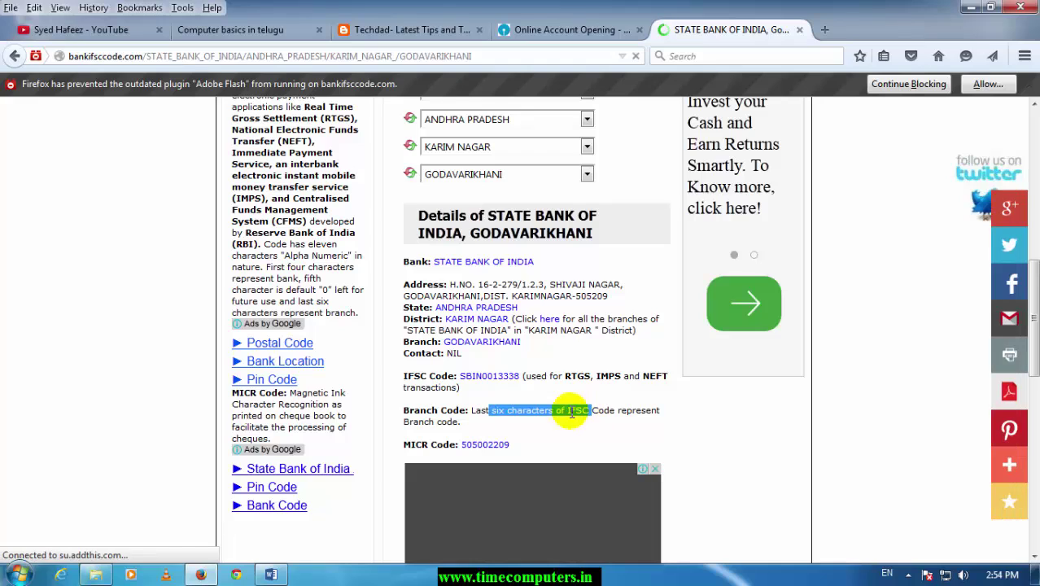
pyautogui.click(505, 401)
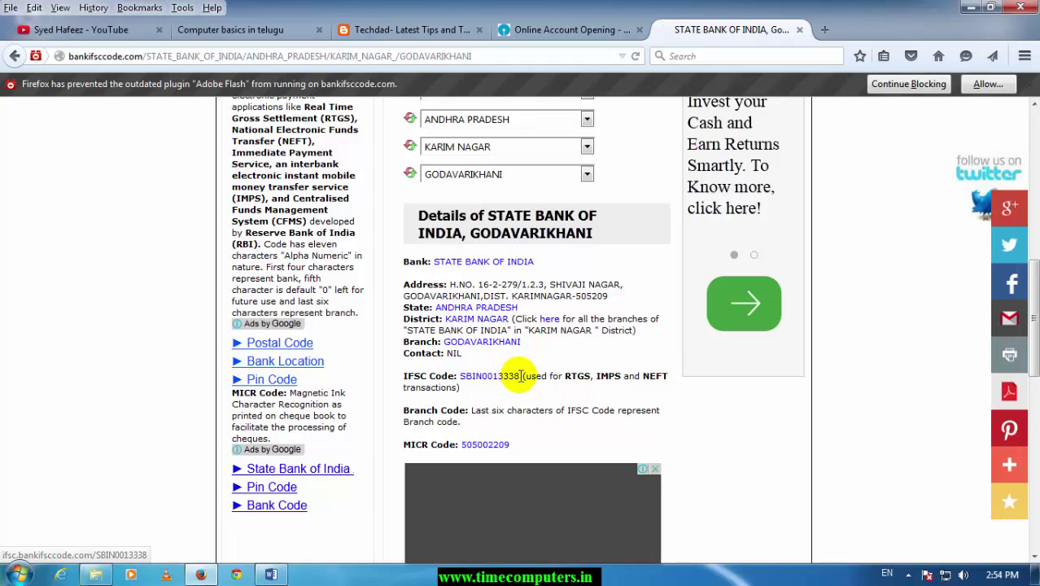
pyautogui.moveTo(518, 376); pyautogui.dragTo(514, 381)
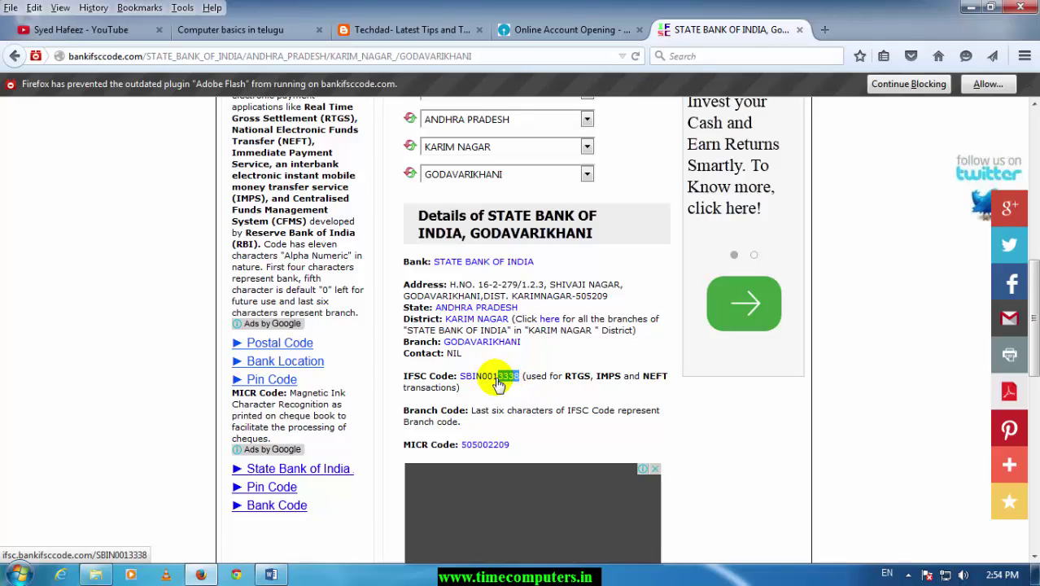
pyautogui.moveTo(492, 386); pyautogui.dragTo(493, 386)
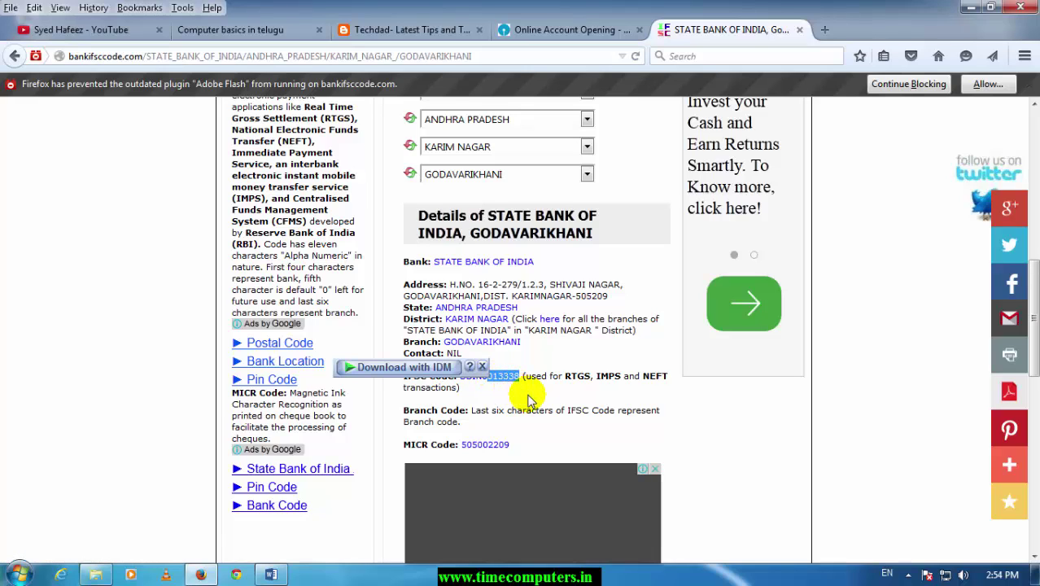
# - Enter 13338 as the Branch Code on the SBI form so the branch name shows GODAVARIKHANI
pyautogui.click(535, 29)
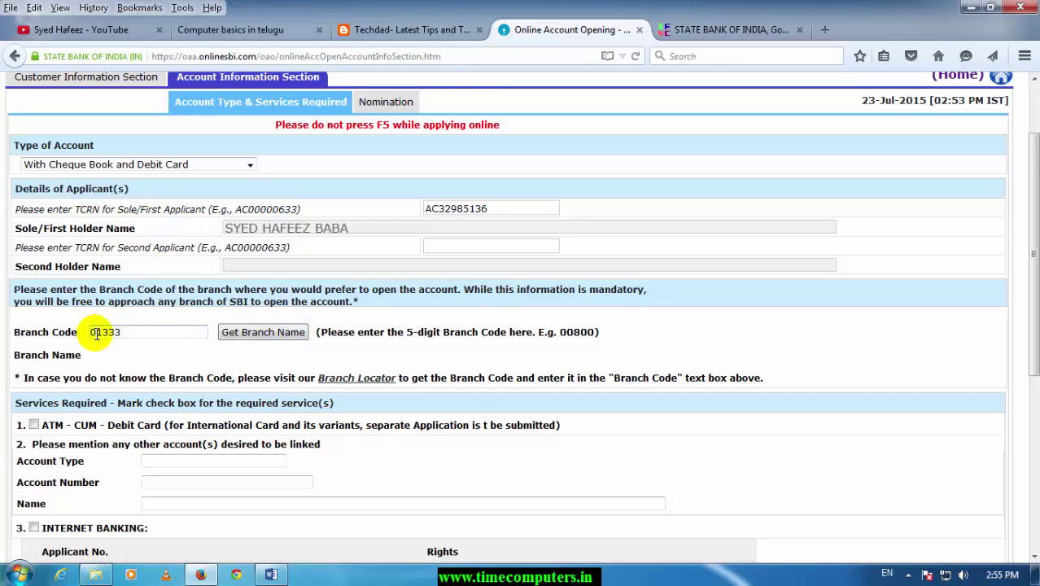
pyautogui.press('BackSpace')
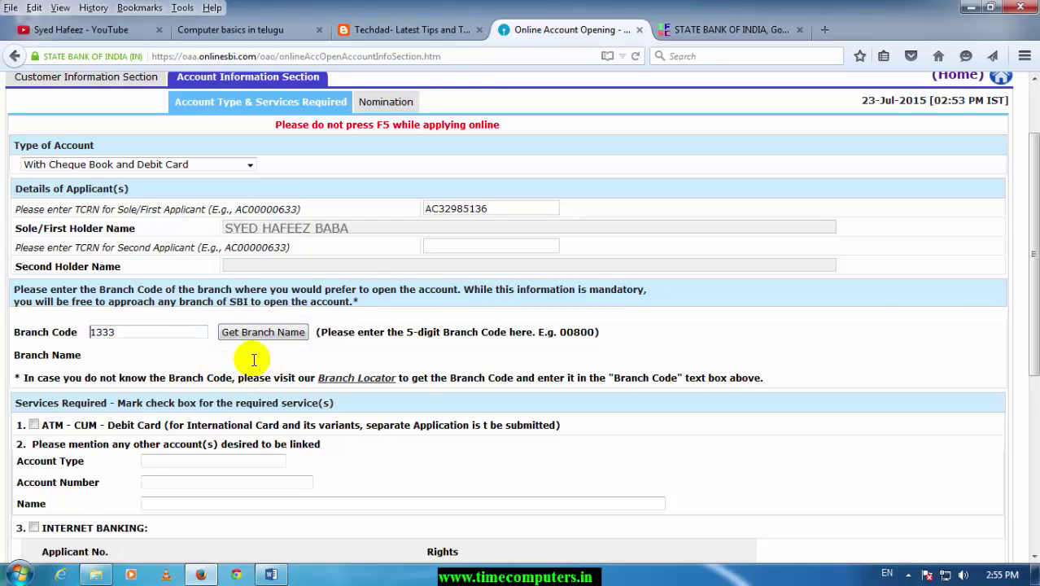
pyautogui.click(174, 338)
pyautogui.click(688, 31)
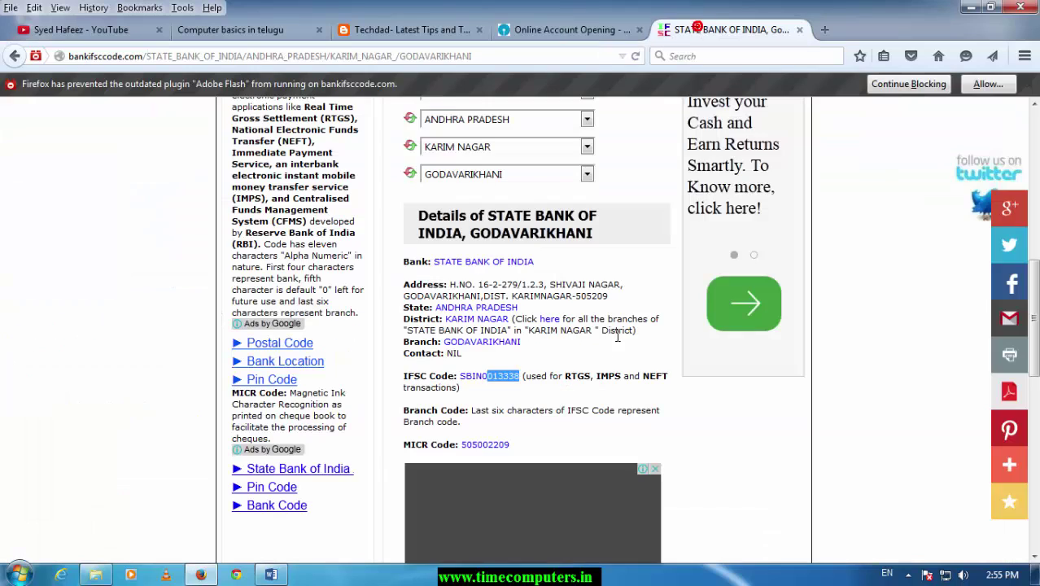
pyautogui.click(569, 29)
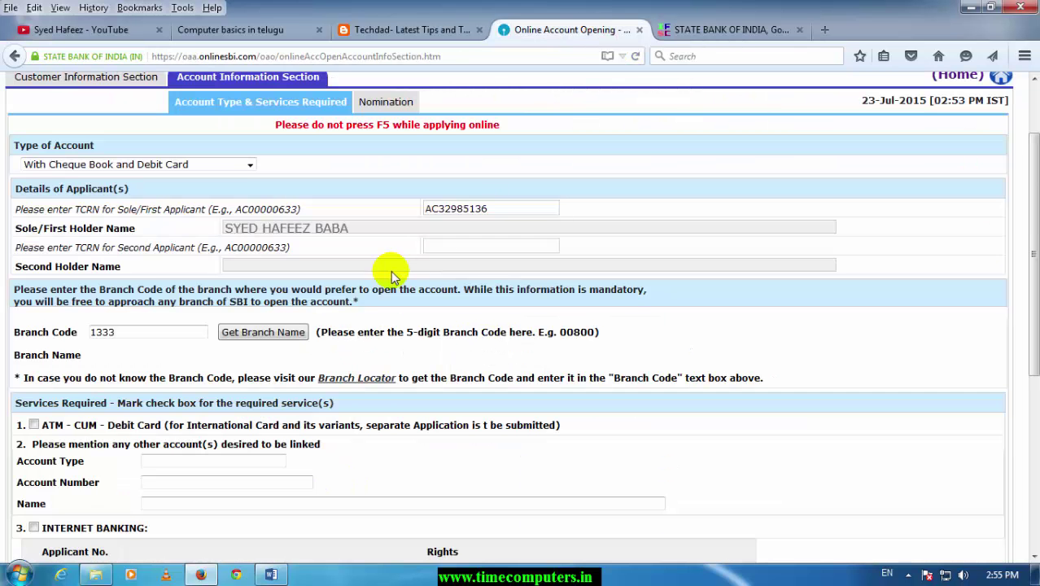
pyautogui.write('8')
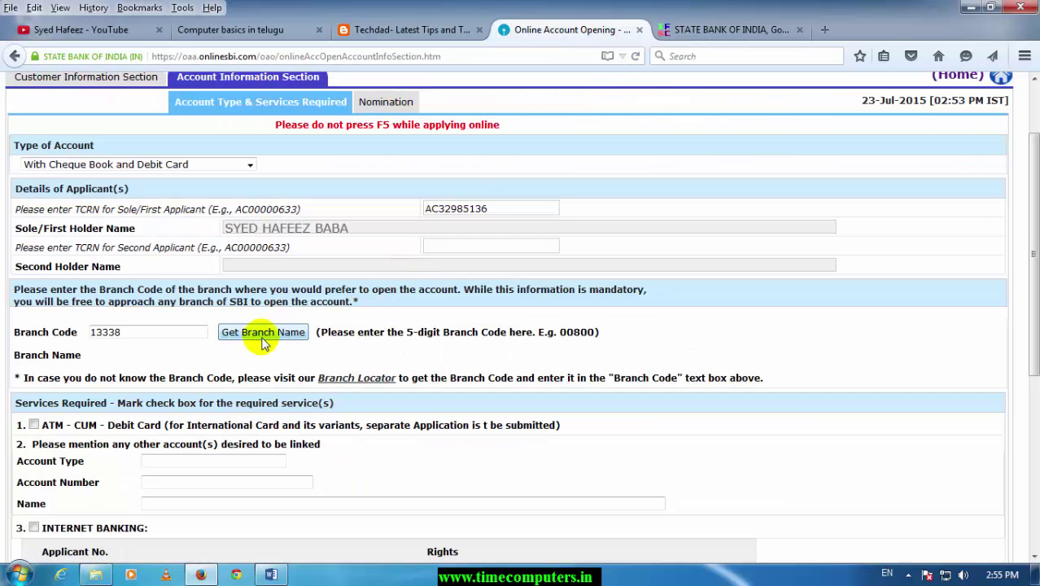
pyautogui.click(263, 339)
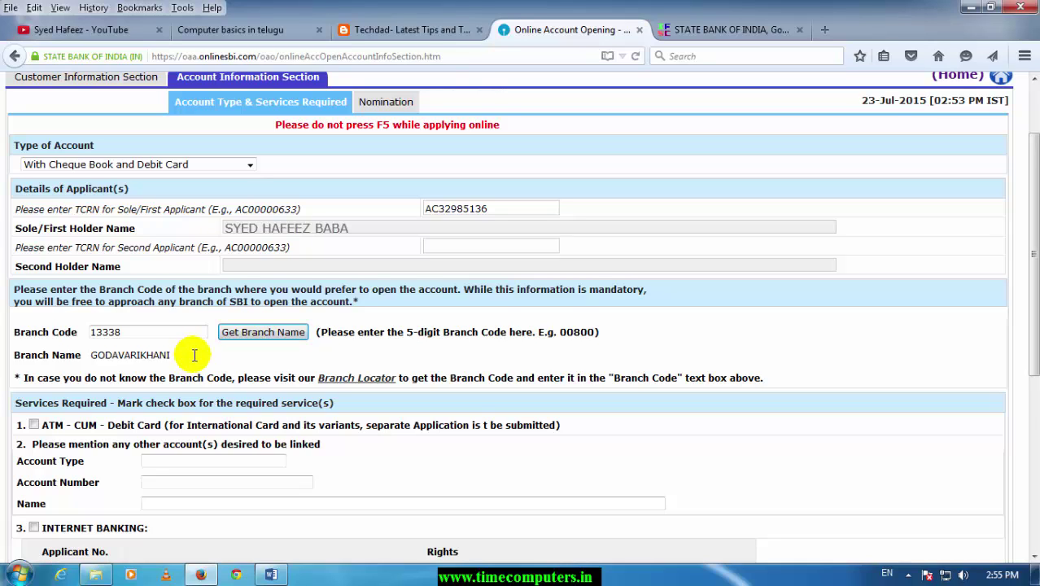
pyautogui.moveTo(171, 355); pyautogui.dragTo(89, 357)
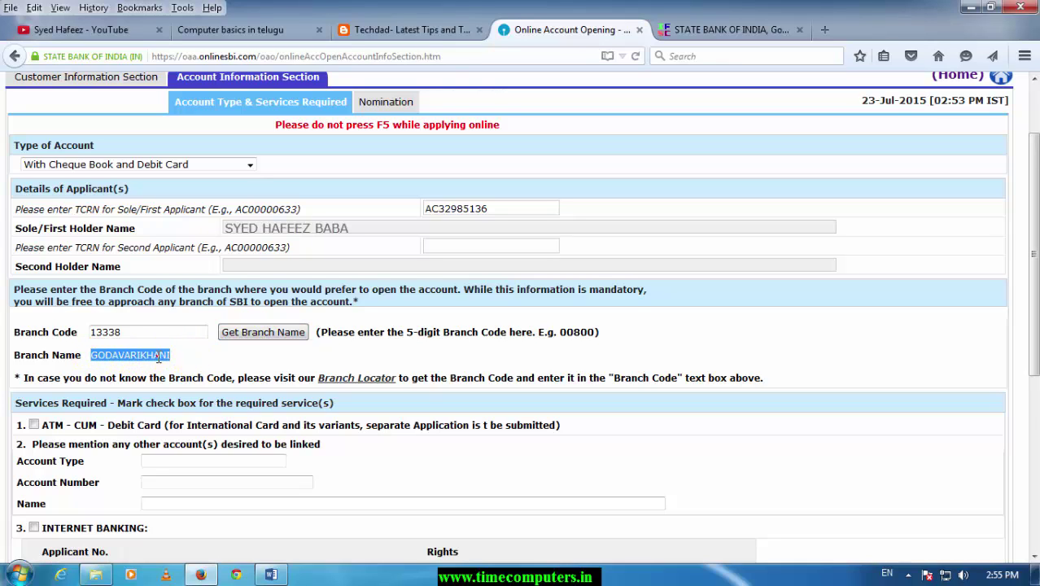
pyautogui.click(158, 355)
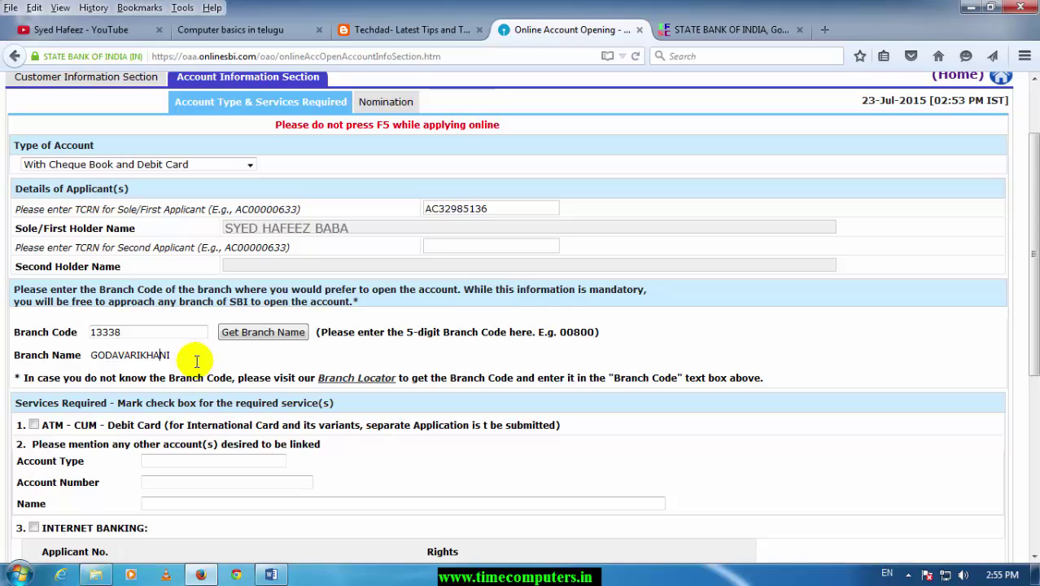
pyautogui.scroll(-2, 175, 356)
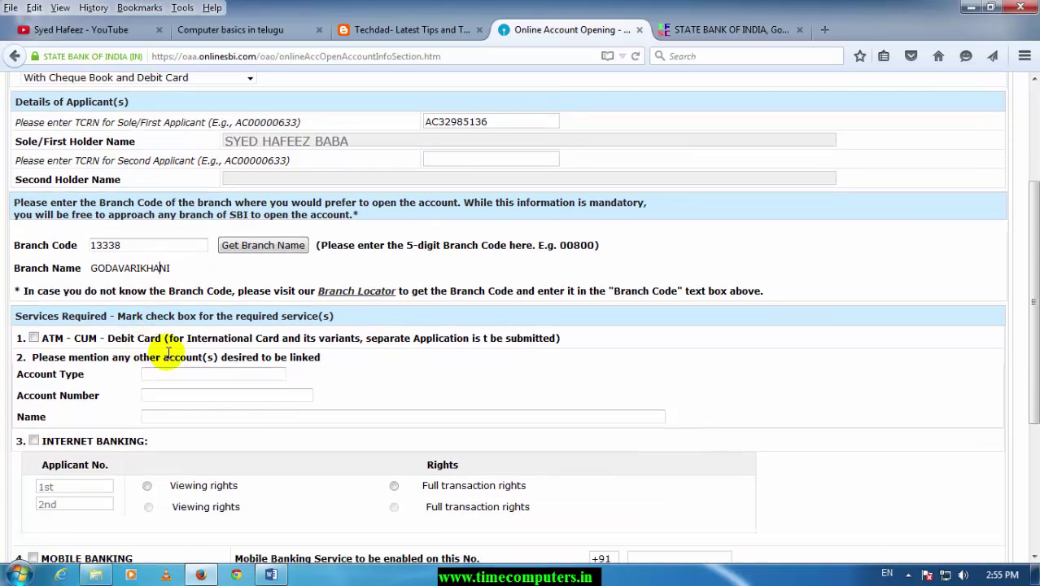
# - Request internet banking with full transaction rights for the first applicant
pyautogui.scroll(-2, 174, 321)
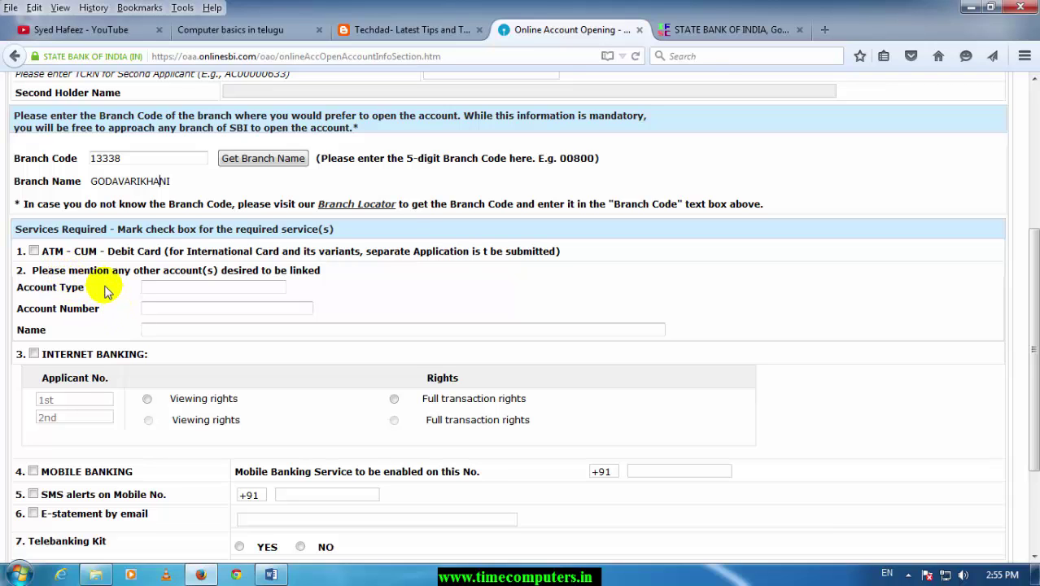
pyautogui.scroll(-2, 122, 293)
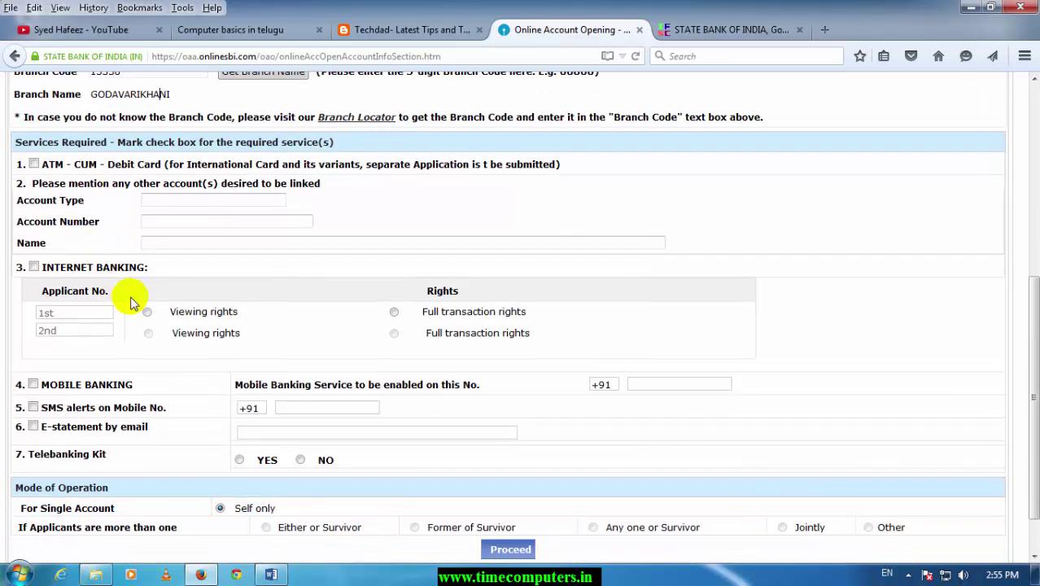
pyautogui.click(33, 267)
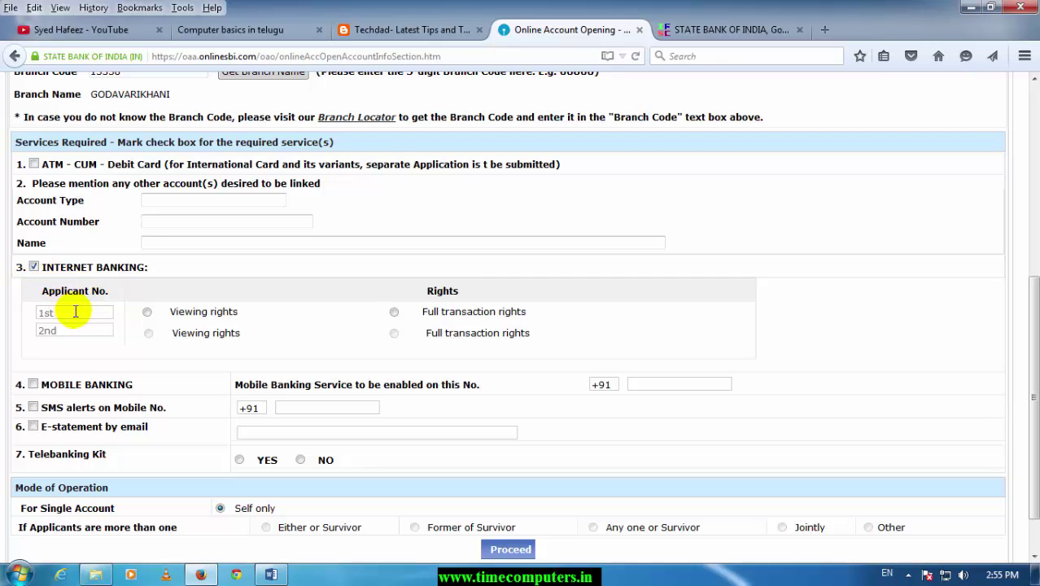
pyautogui.click(146, 314)
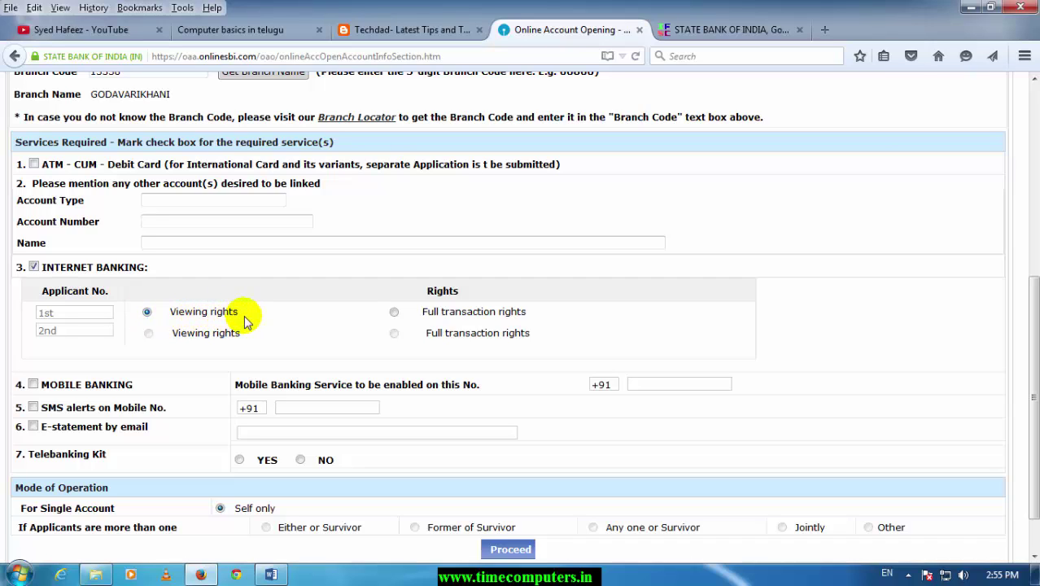
pyautogui.click(395, 314)
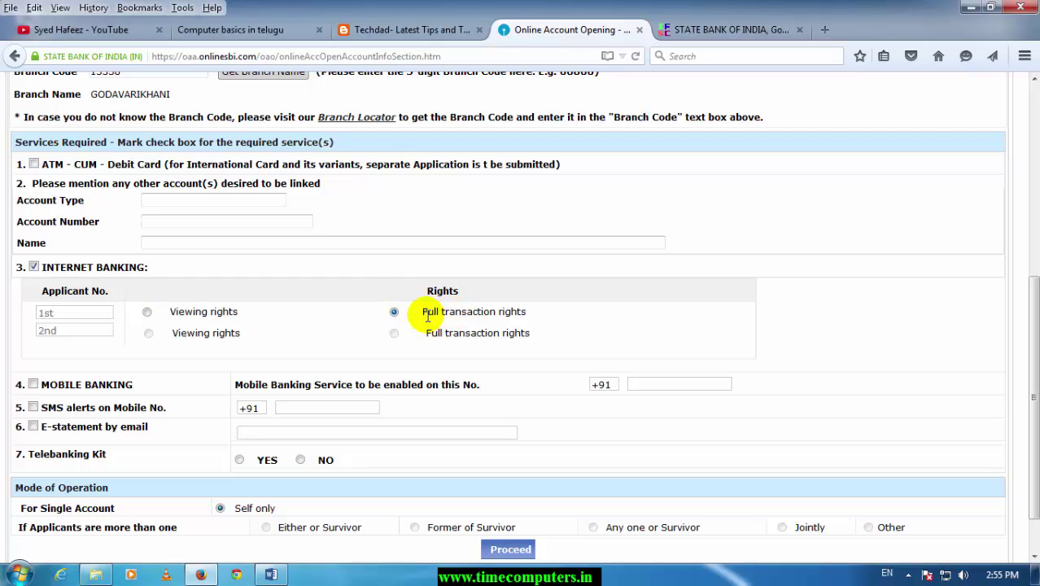
pyautogui.moveTo(423, 317); pyautogui.dragTo(544, 321)
pyautogui.click(541, 314)
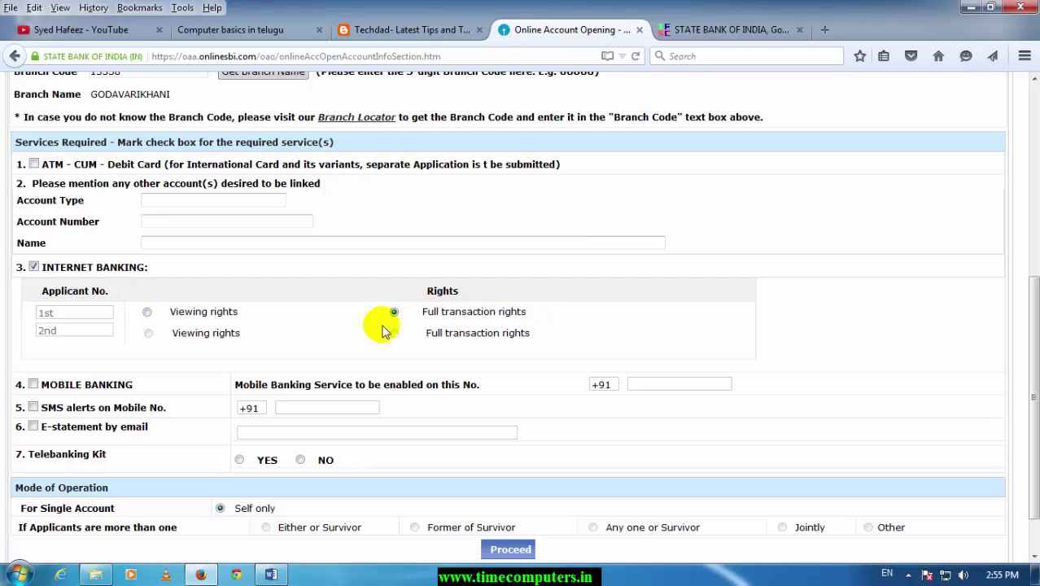
# - Turn on SMS alerts to the mobile number and e-statements by email
pyautogui.scroll(-1, 389, 340)
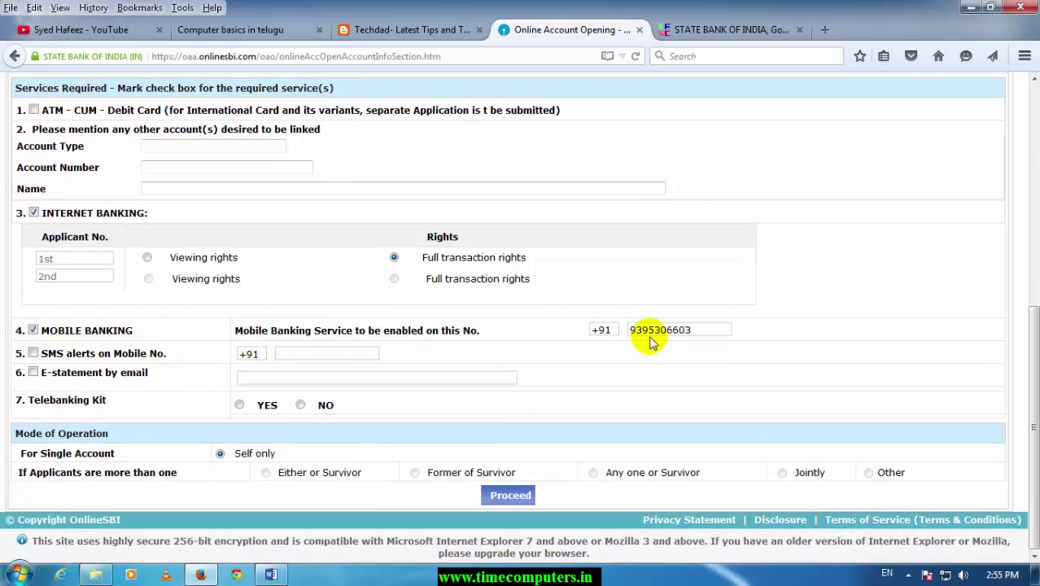
pyautogui.click(34, 354)
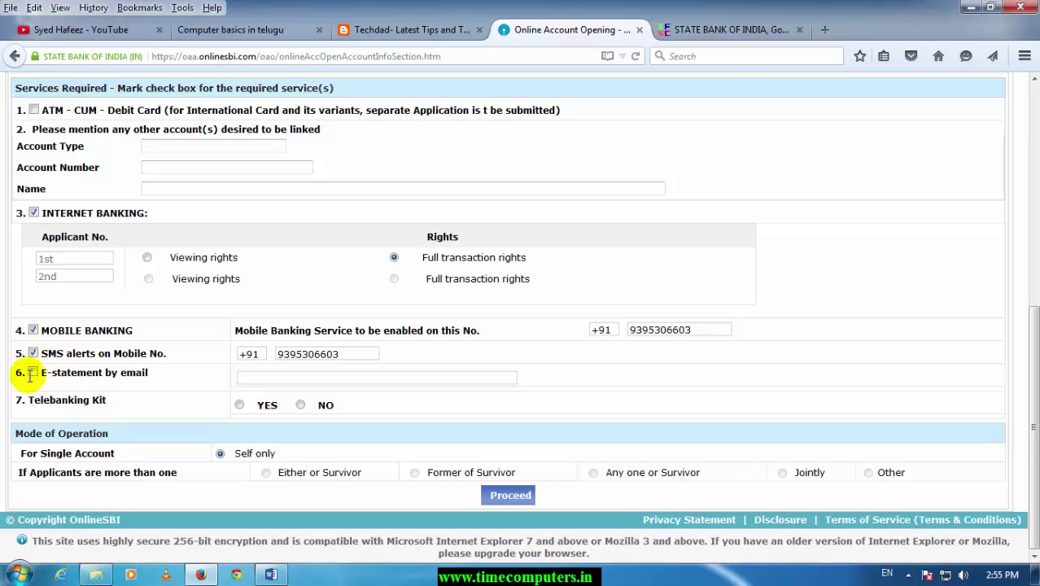
pyautogui.click(33, 372)
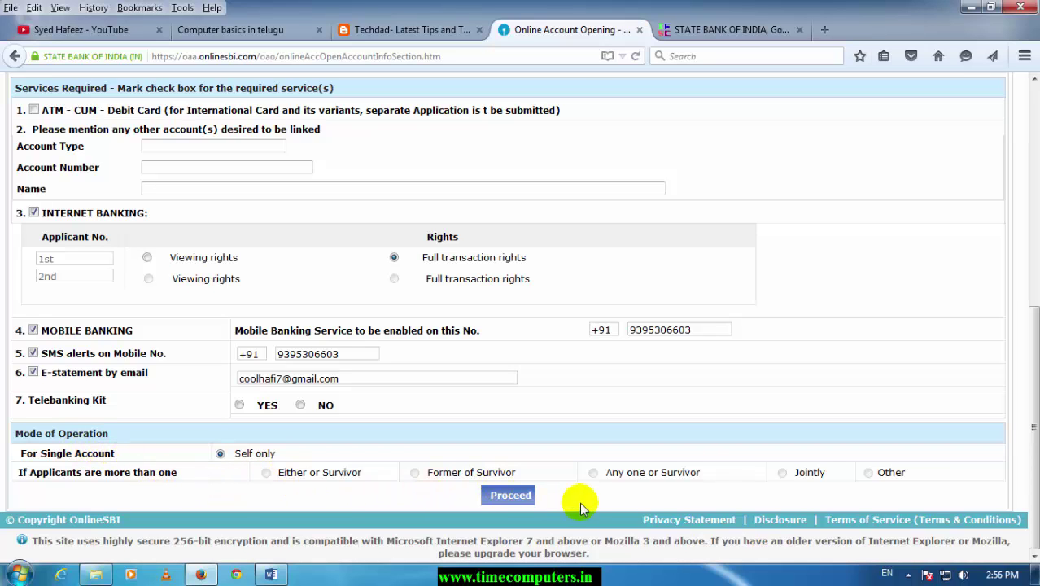
# - Proceed with the account type and services details, note the issued TARN, and save to reach Nomination
pyautogui.click(505, 495)
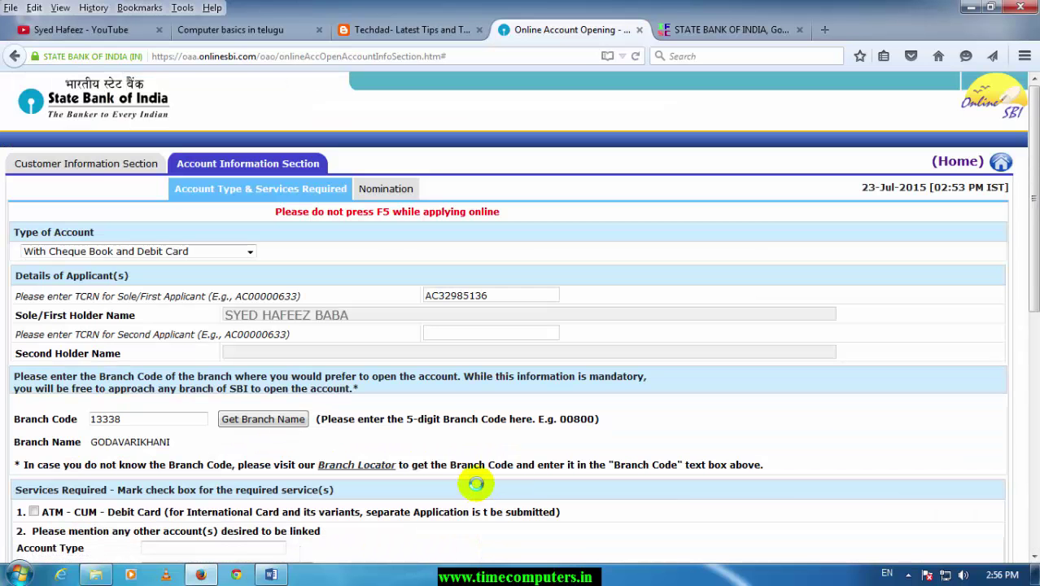
pyautogui.scroll(-6, 472, 489)
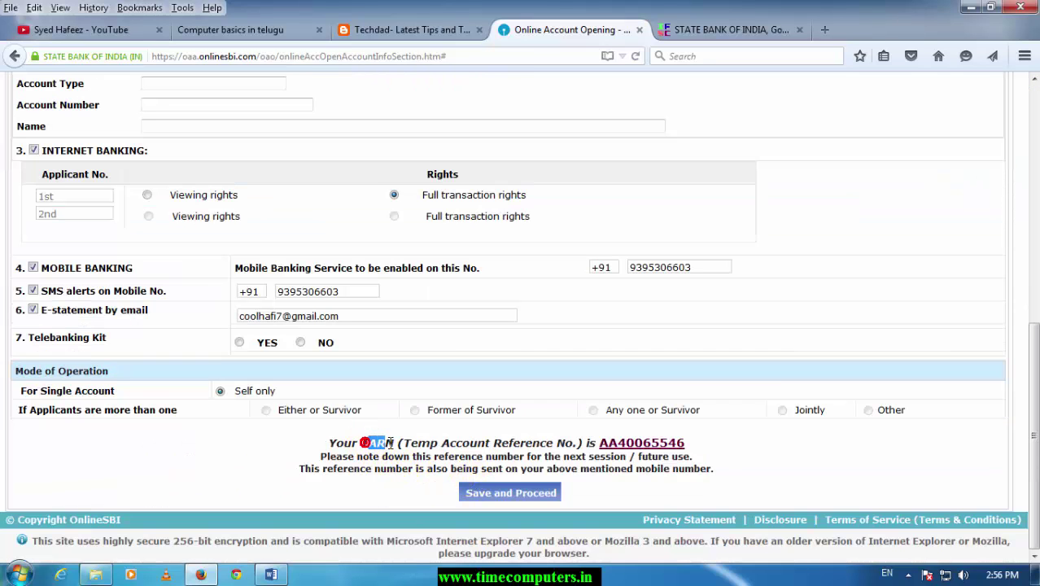
pyautogui.moveTo(389, 443); pyautogui.dragTo(395, 443)
pyautogui.click(461, 446)
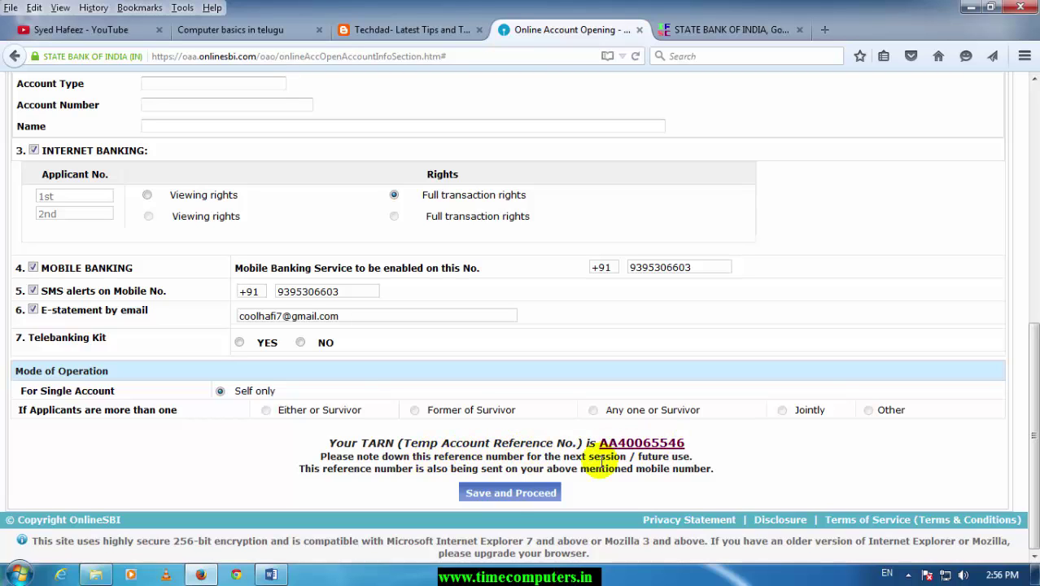
pyautogui.click(533, 494)
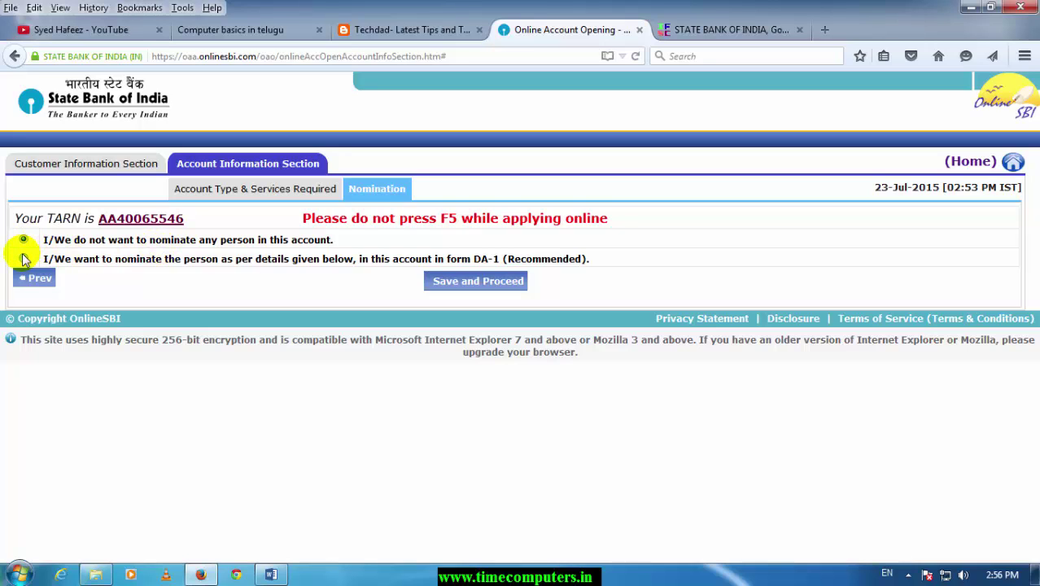
# - Save the no-nominee choice, submit the application, and dismiss the success confirmation
pyautogui.click(461, 296)
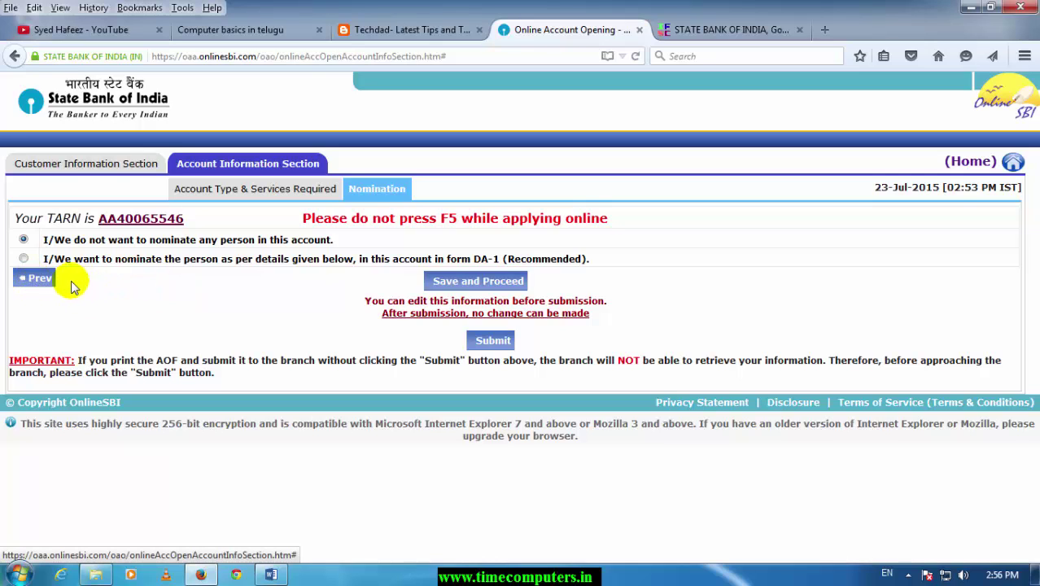
pyautogui.click(484, 342)
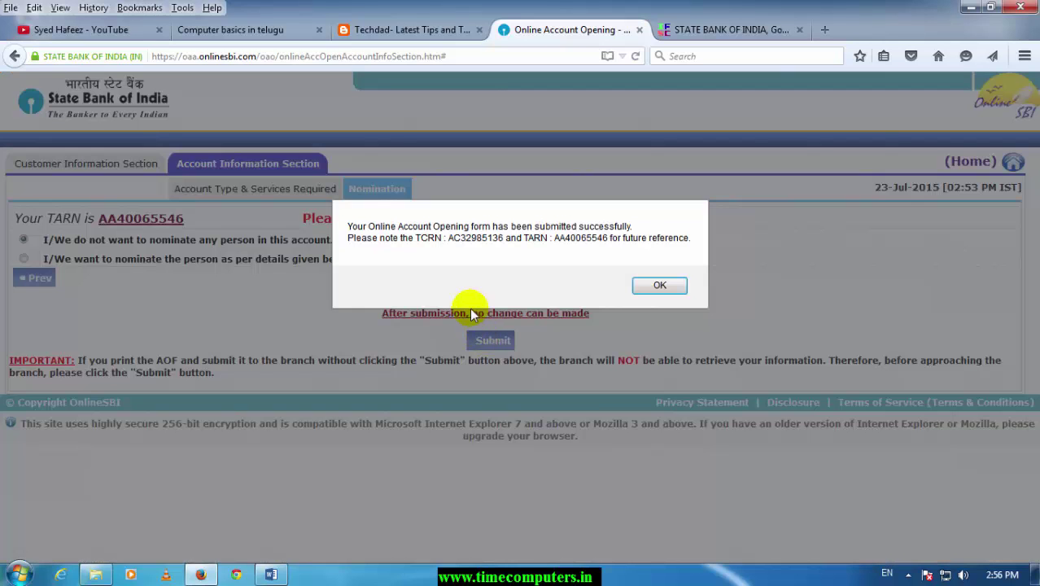
pyautogui.moveTo(452, 238); pyautogui.dragTo(612, 242)
pyautogui.click(660, 284)
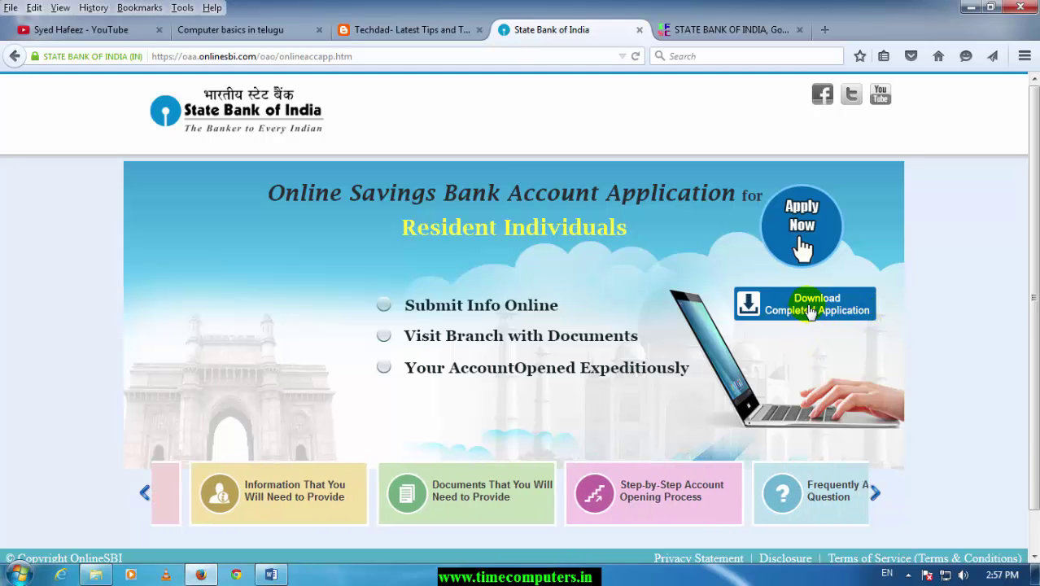
# - Request the completed application download using TARN, date of birth and captcha, then review the Download File Info dialog
pyautogui.click(678, 371)
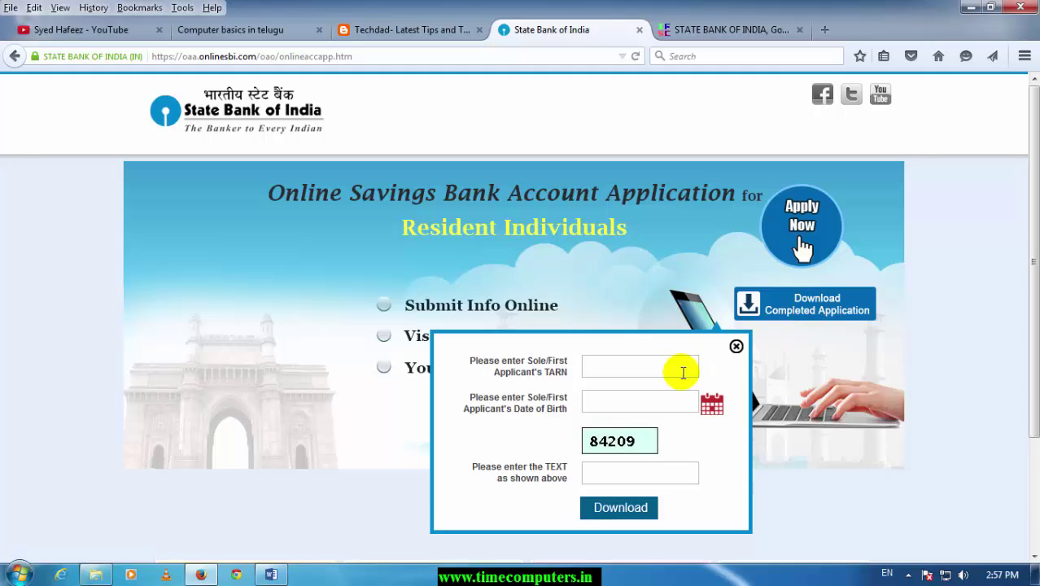
pyautogui.click(664, 368)
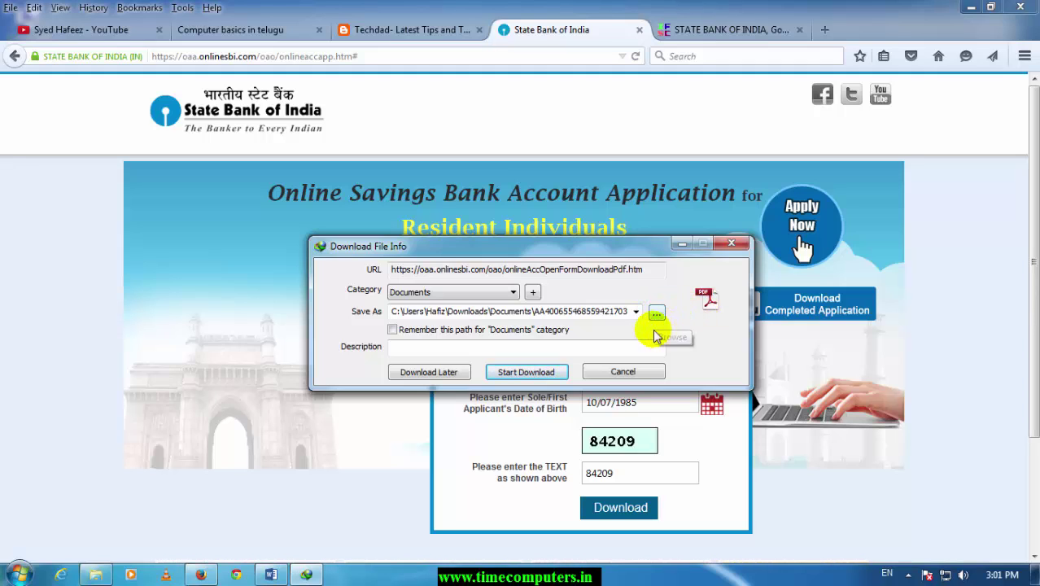
pyautogui.moveTo(625, 249); pyautogui.dragTo(652, 271)
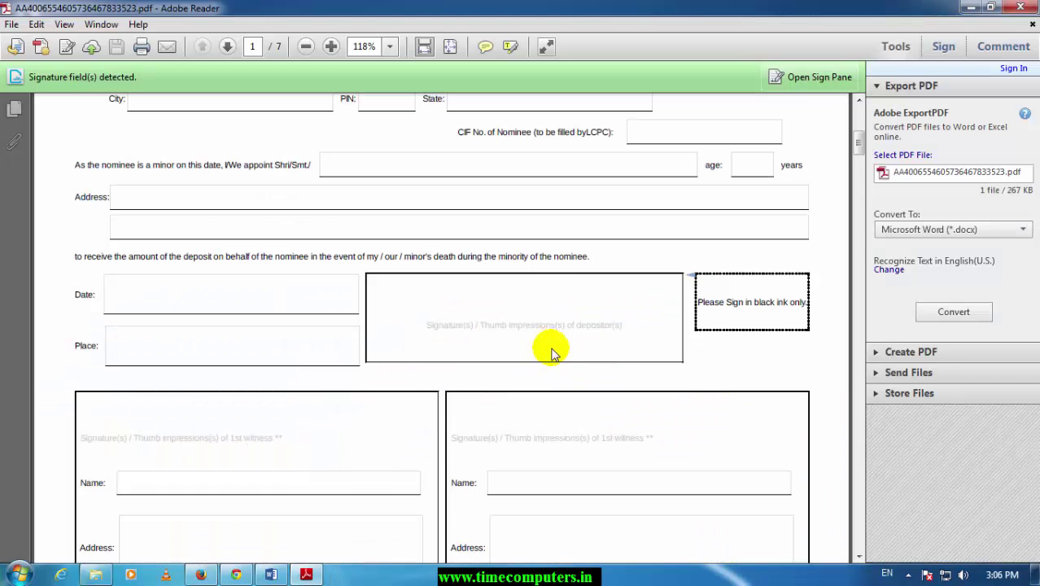
pyautogui.scroll(3, 570, 341)
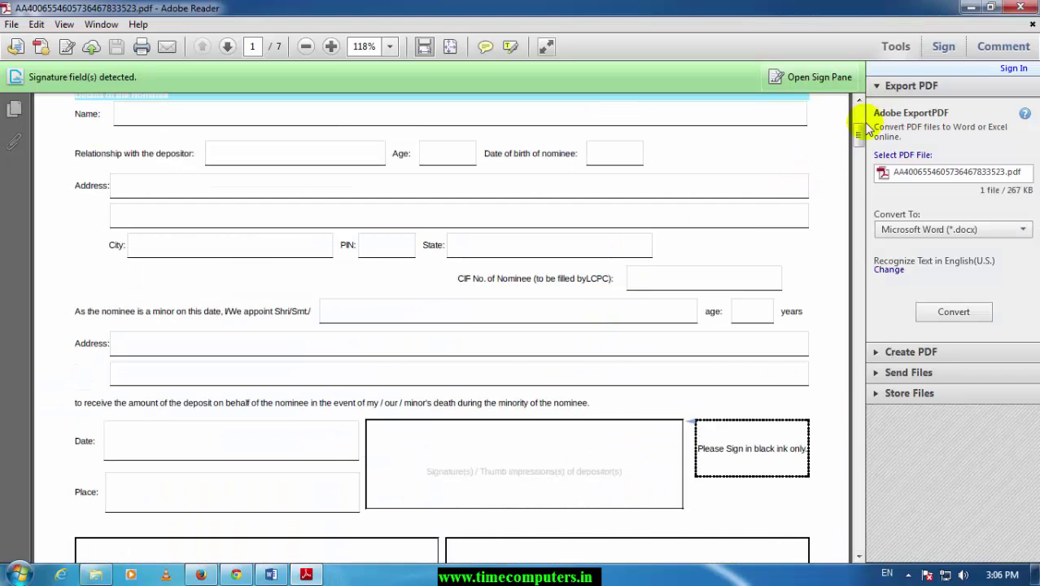
pyautogui.moveTo(858, 128); pyautogui.dragTo(859, 113)
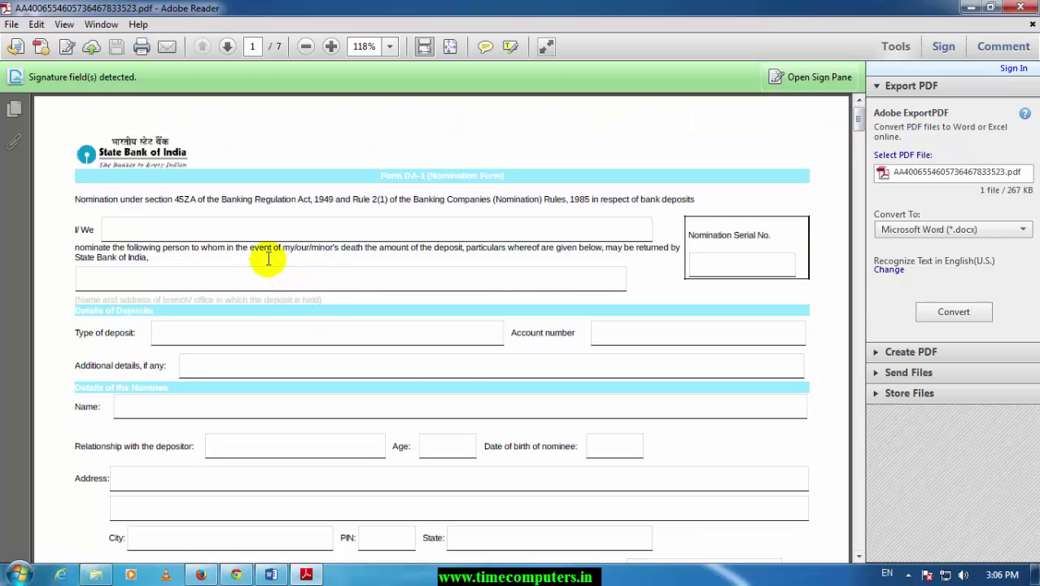
pyautogui.scroll(-10, 269, 257)
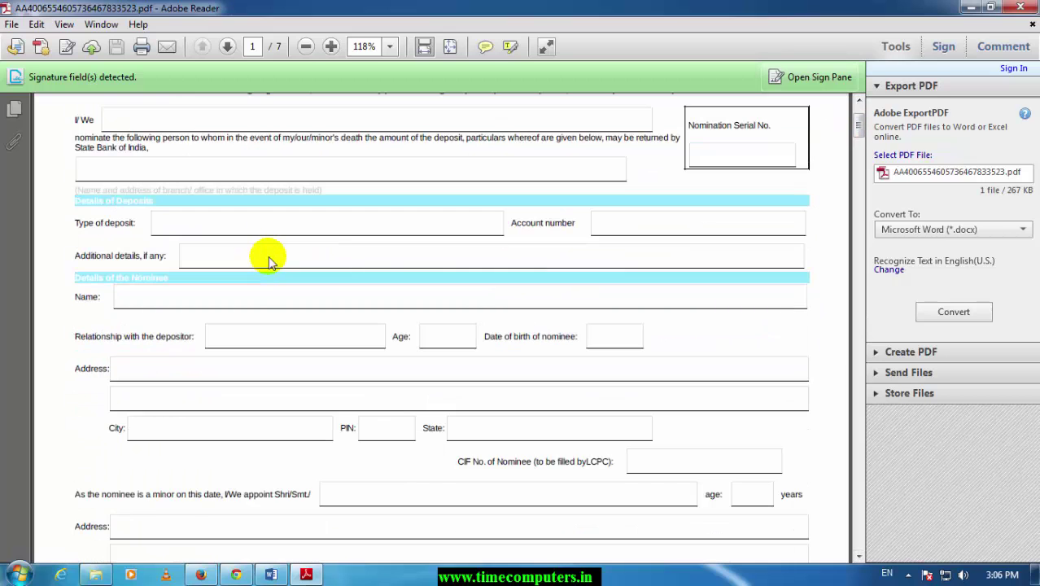
pyautogui.scroll(-15, 297, 299)
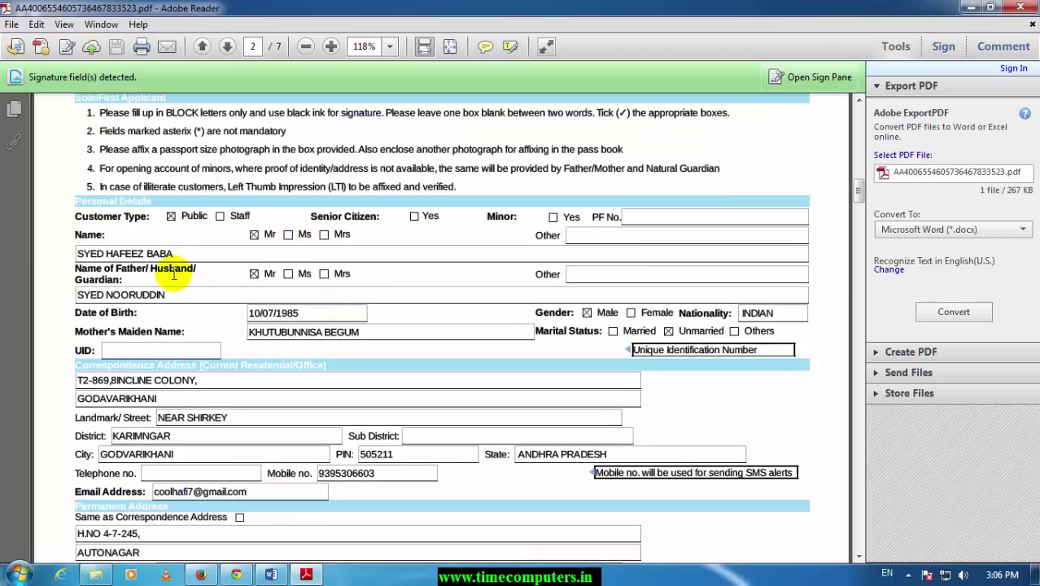
pyautogui.scroll(-3, 163, 279)
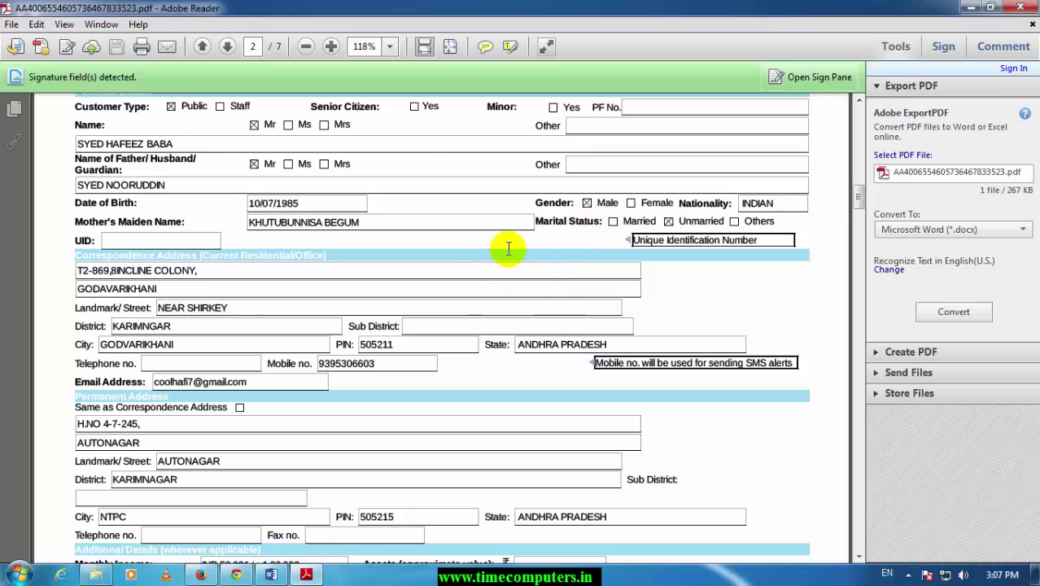
pyautogui.scroll(-15, 449, 278)
pyautogui.scroll(-15, 447, 289)
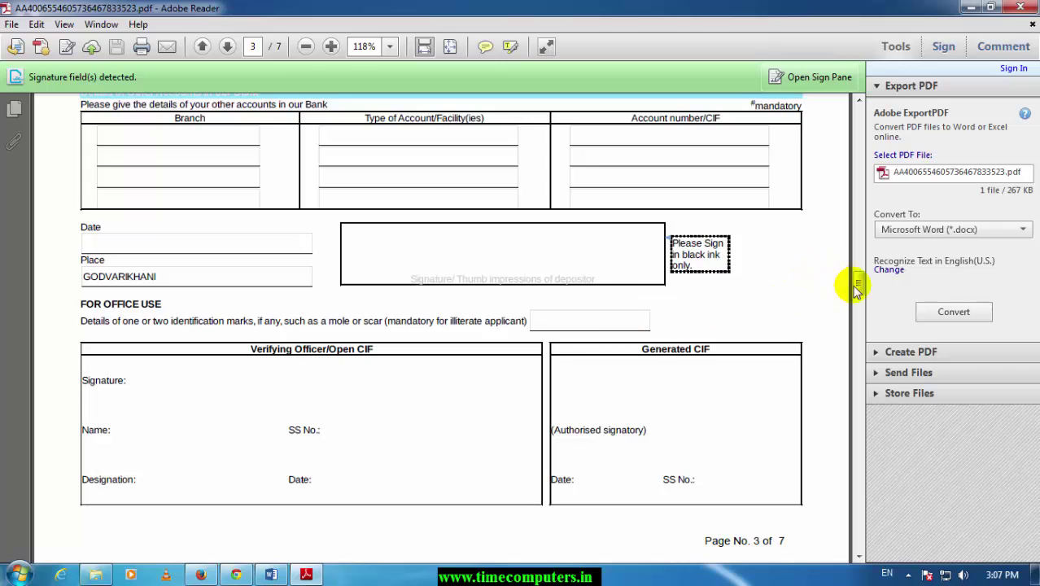
pyautogui.moveTo(858, 283); pyautogui.dragTo(860, 367)
pyautogui.scroll(-6, 781, 391)
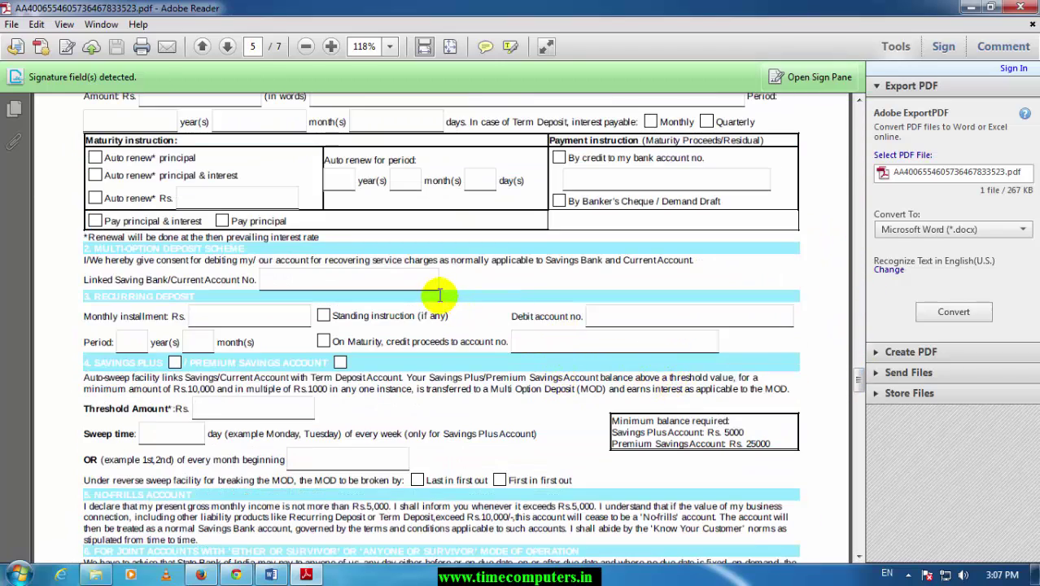
pyautogui.scroll(-10, 487, 318)
pyautogui.scroll(-9, 491, 319)
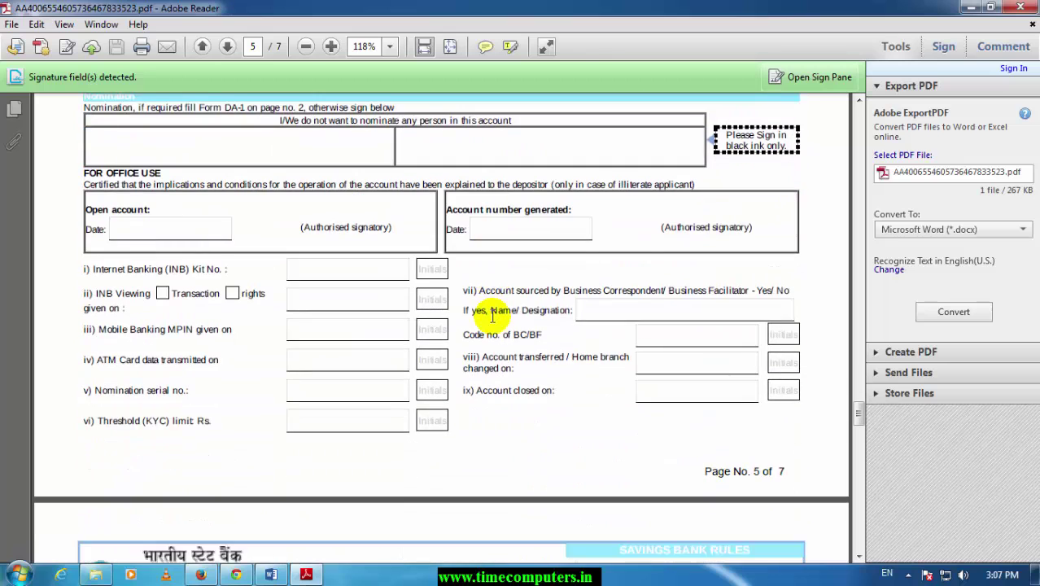